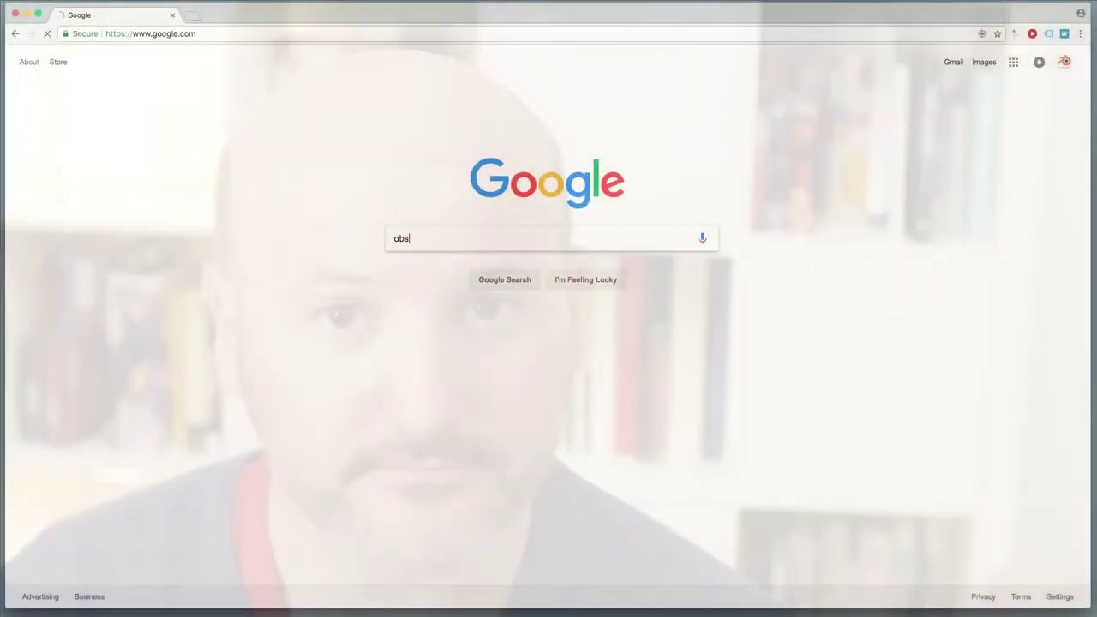
Run the Google search for 'obs' and open the 'Open Broadcaster Software | Home' result.
key("Return")
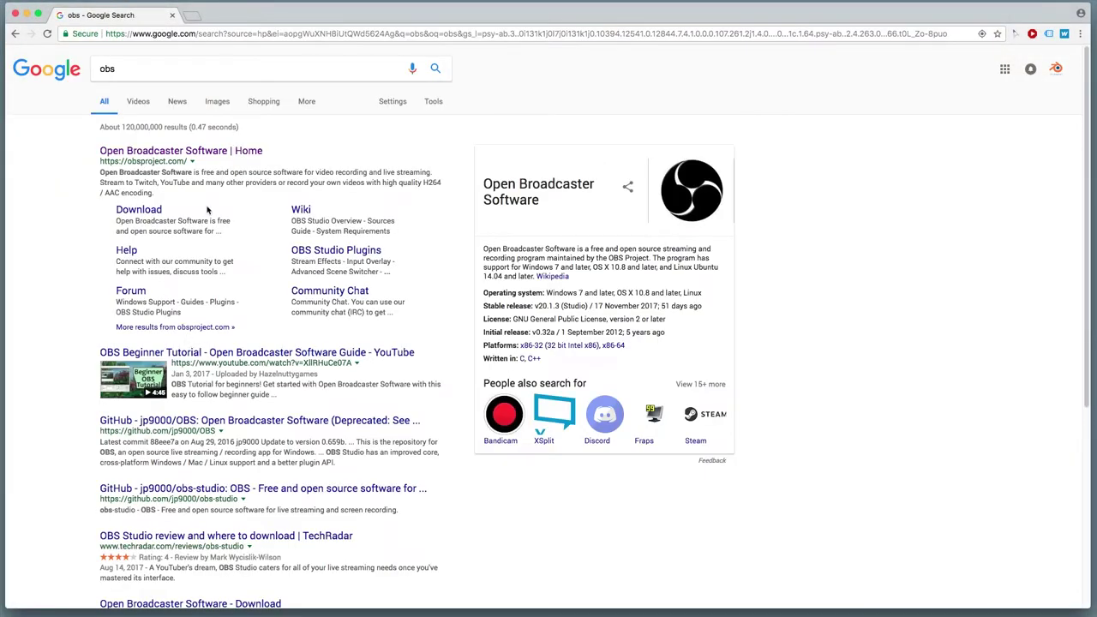
left_click(197, 153)
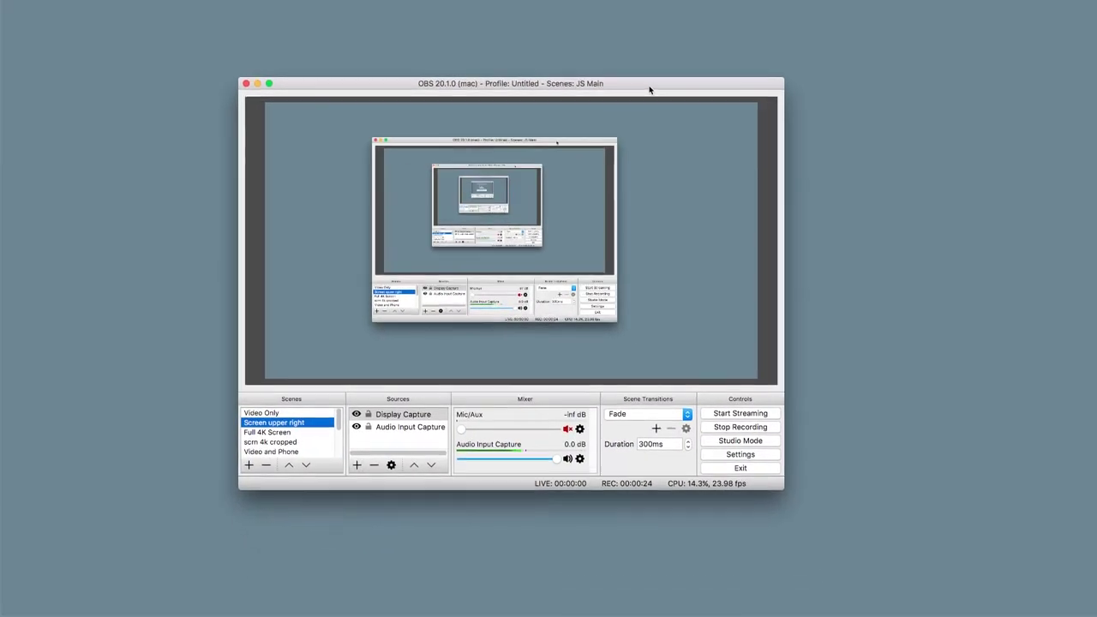
Drag the OBS Studio window around the screen and drop it lower, beside the file browser.
left_click_drag(646, 92, 647, 139)
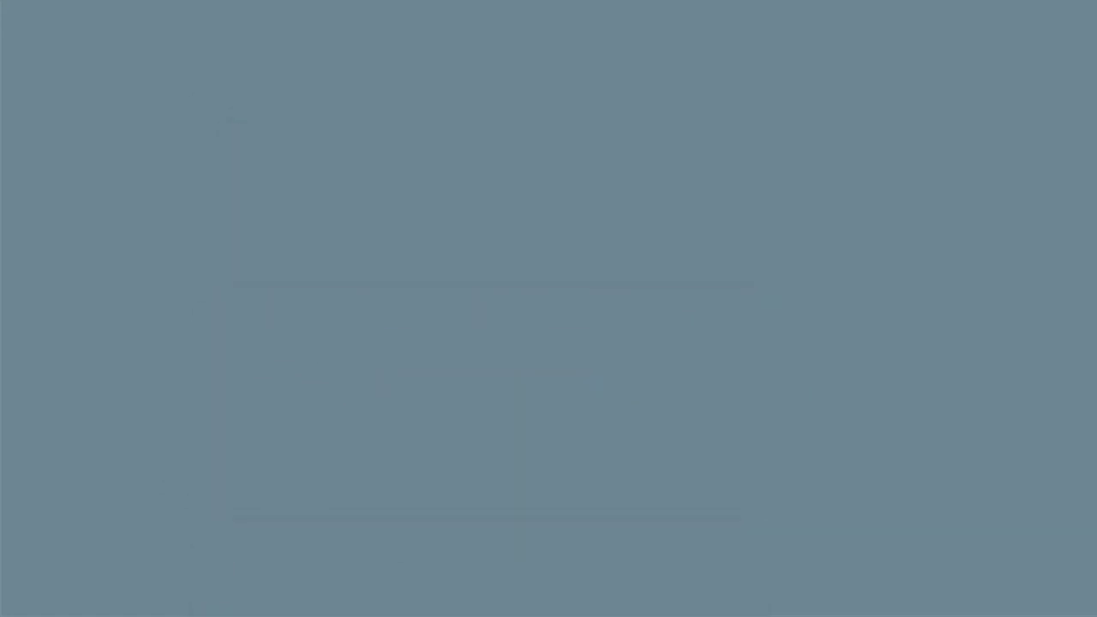
left_click_drag(583, 613, 563, 581)
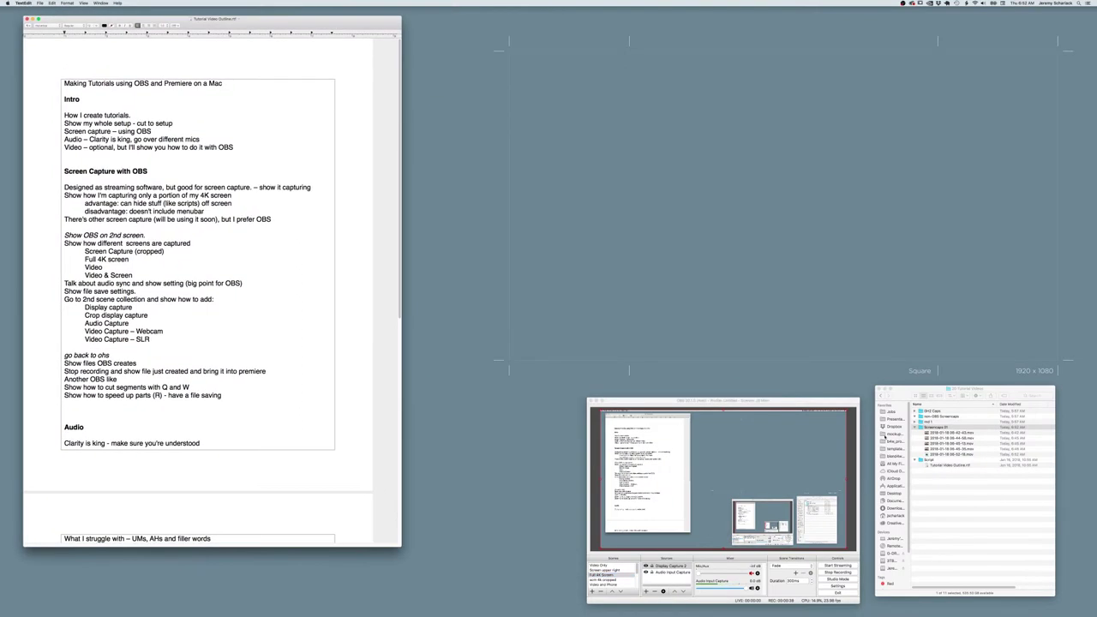
Bring the Finder window forward, reactivate OBS, then Cmd+Tab over to Blender.
left_click(947, 509)
left_click_drag(763, 400, 761, 397)
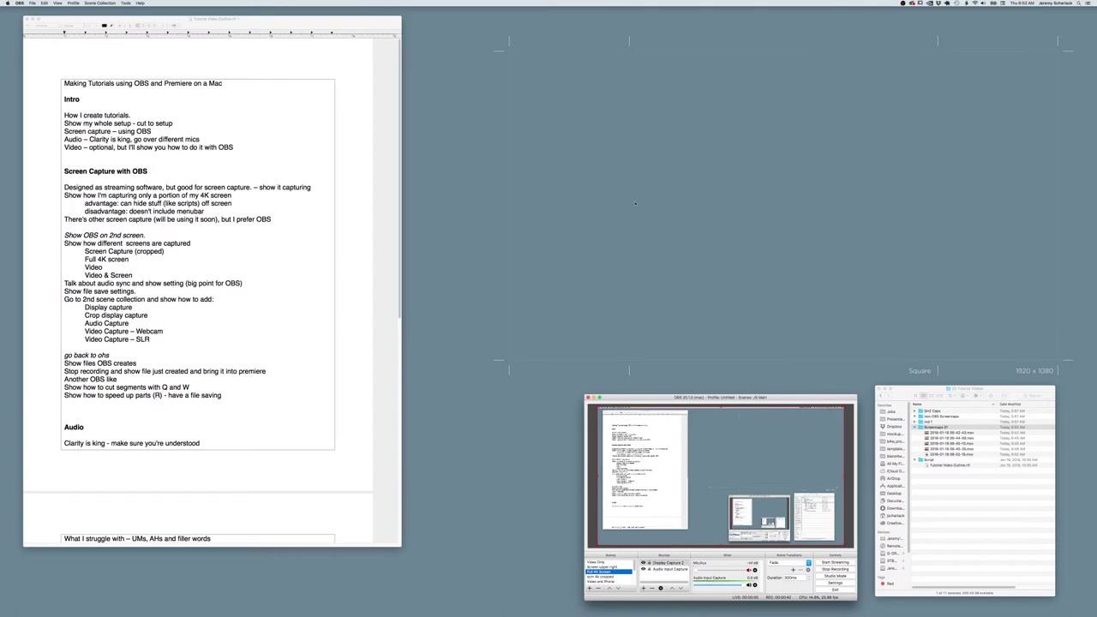
key("super+Tab")
key("super+Tab")
key("super+Tab")
key("super+Tab")
key("super+Tab")
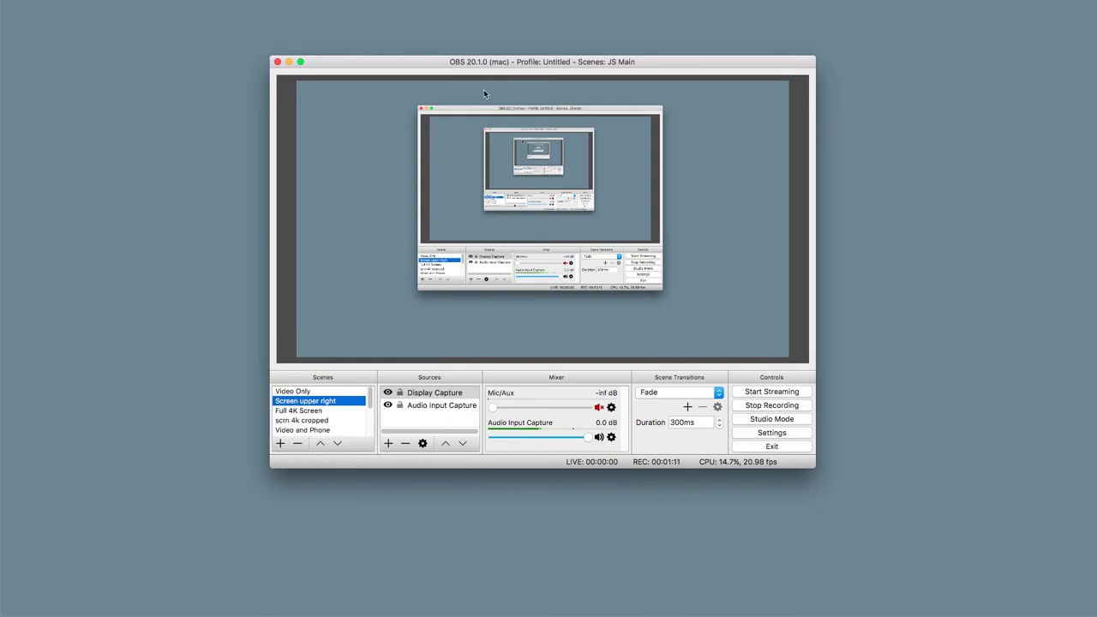
Preview the Full 4K Screen and Video Only scenes, settle on Screen upper right, and open Settings.
left_click_drag(496, 65, 471, 133)
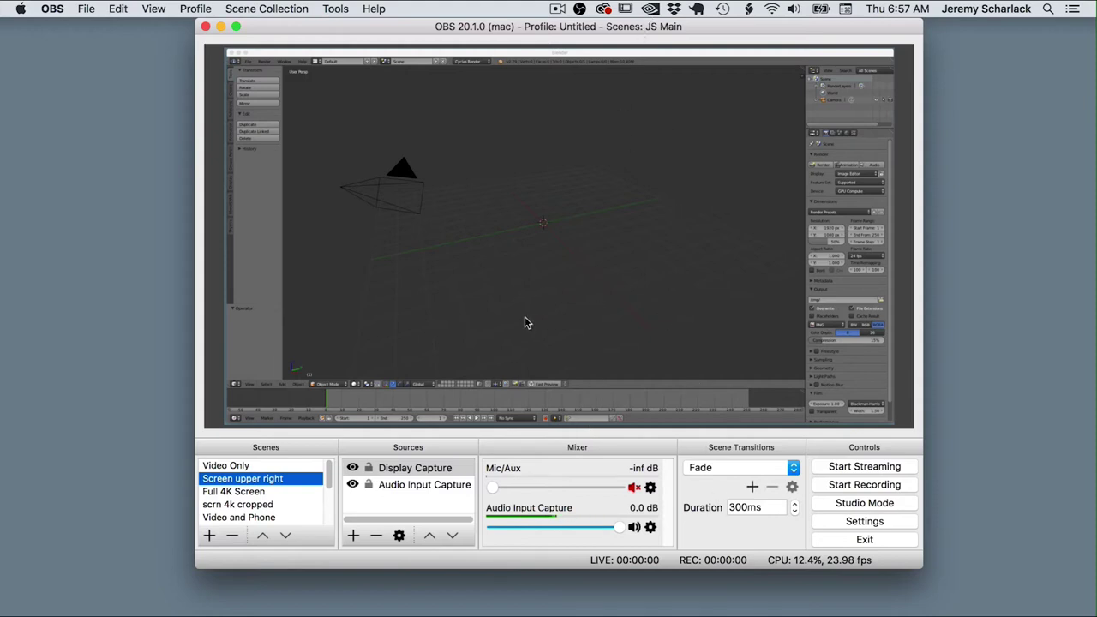
left_click(270, 495)
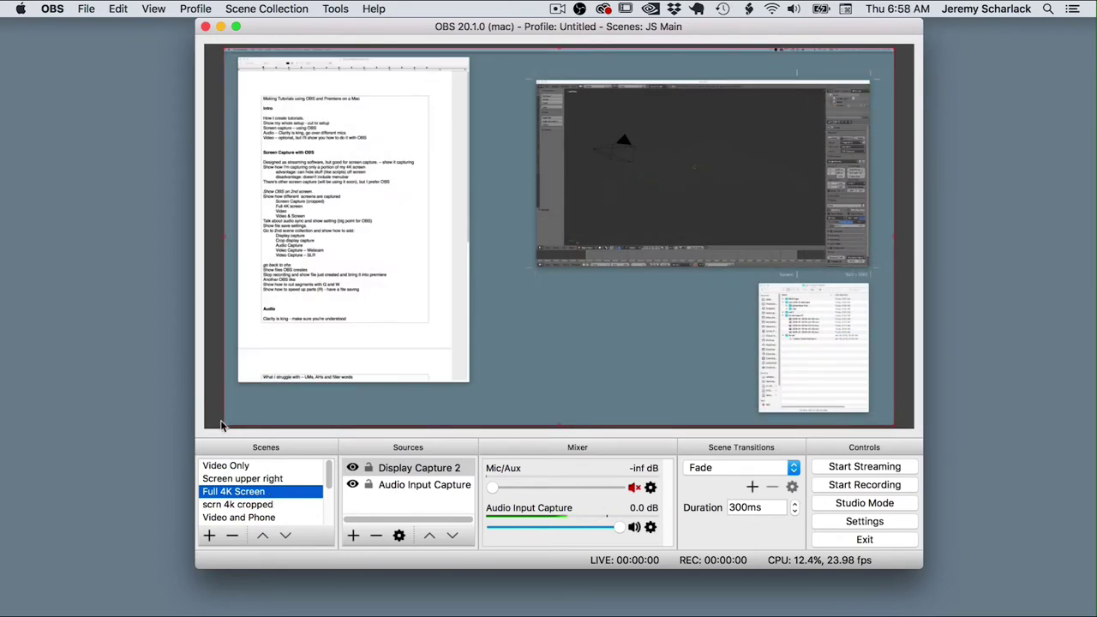
left_click(294, 482)
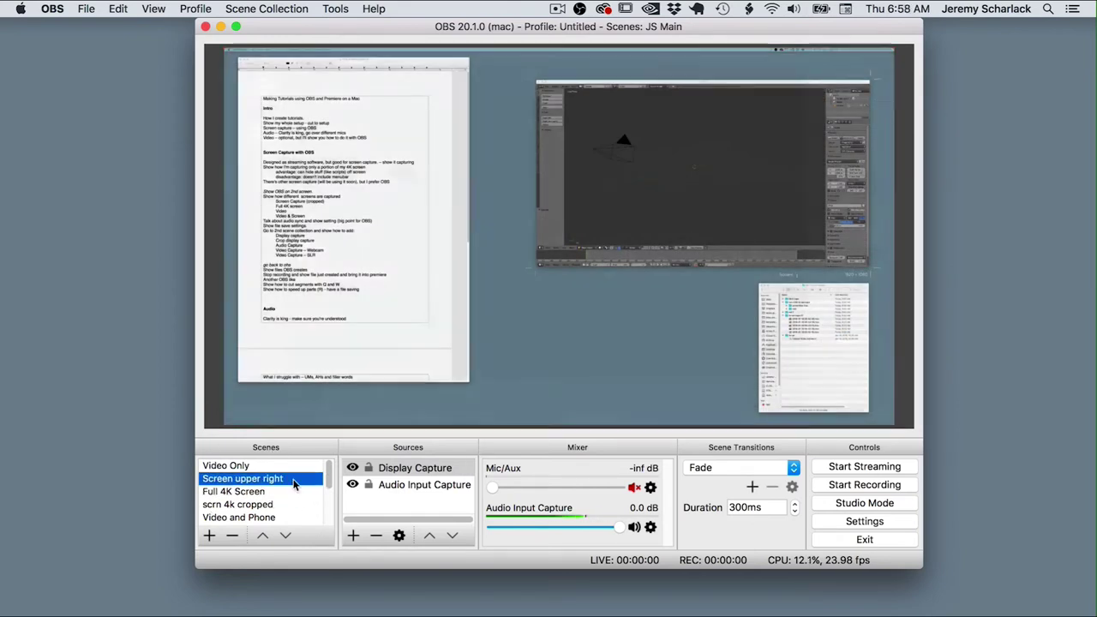
left_click(289, 468)
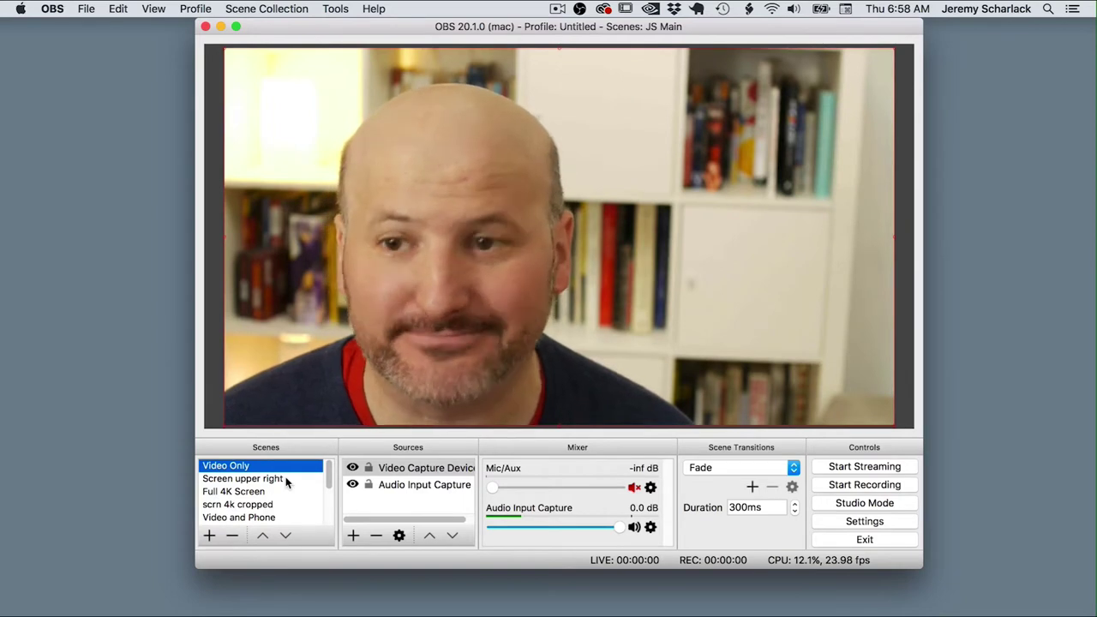
left_click(286, 478)
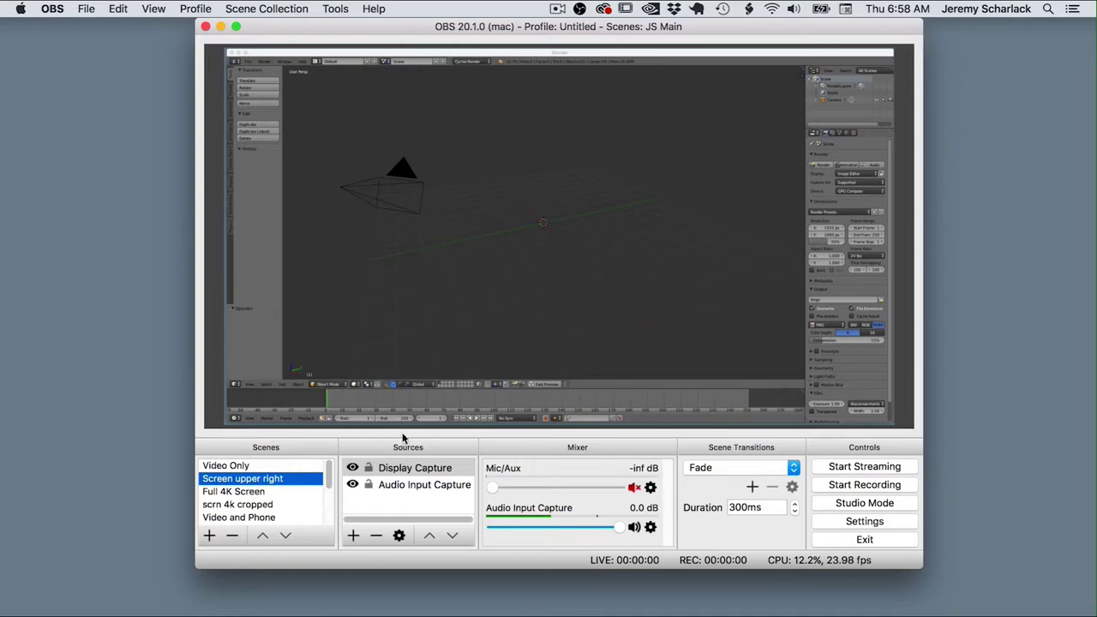
left_click_drag(923, 570, 924, 579)
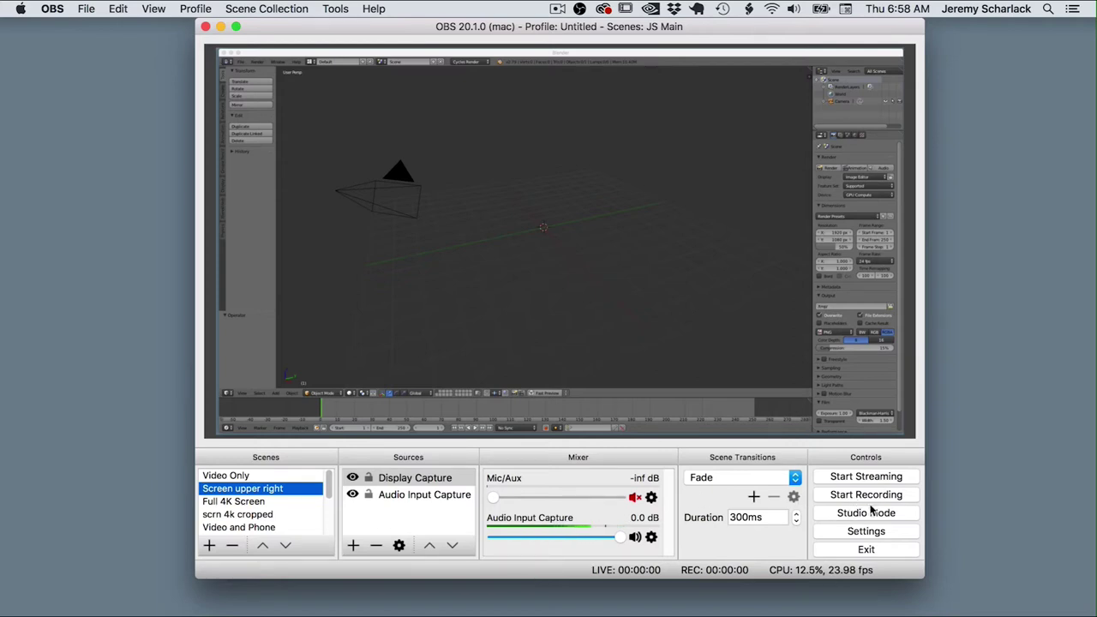
left_click(868, 531)
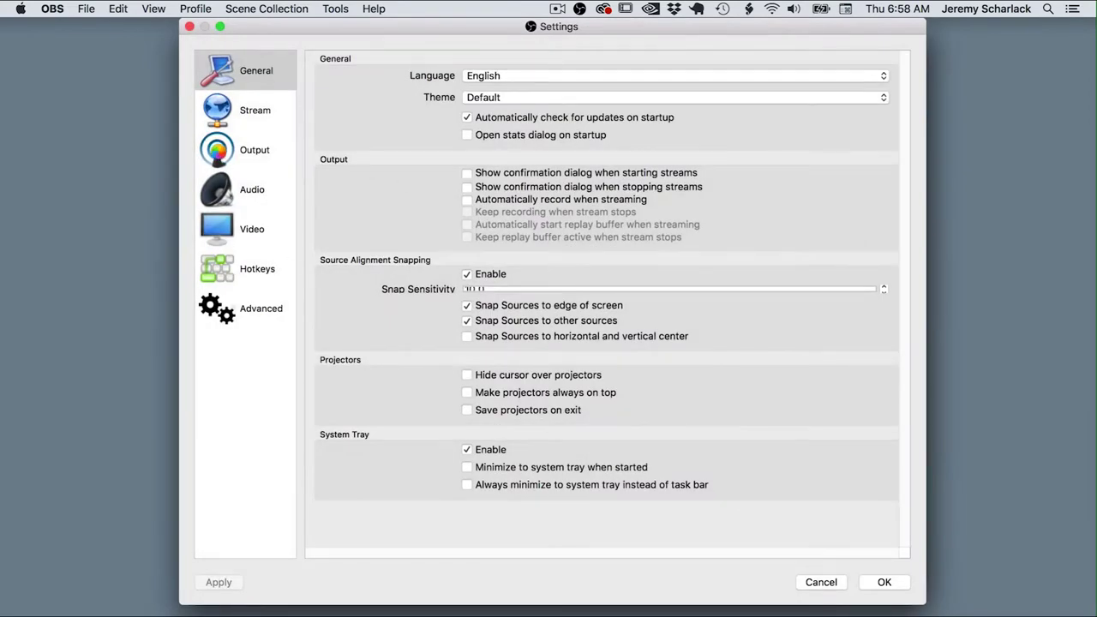
Set the Output recording path to a new 'Screencaps 02' folder inside 20 Tutorial Videos and apply.
left_click(218, 155)
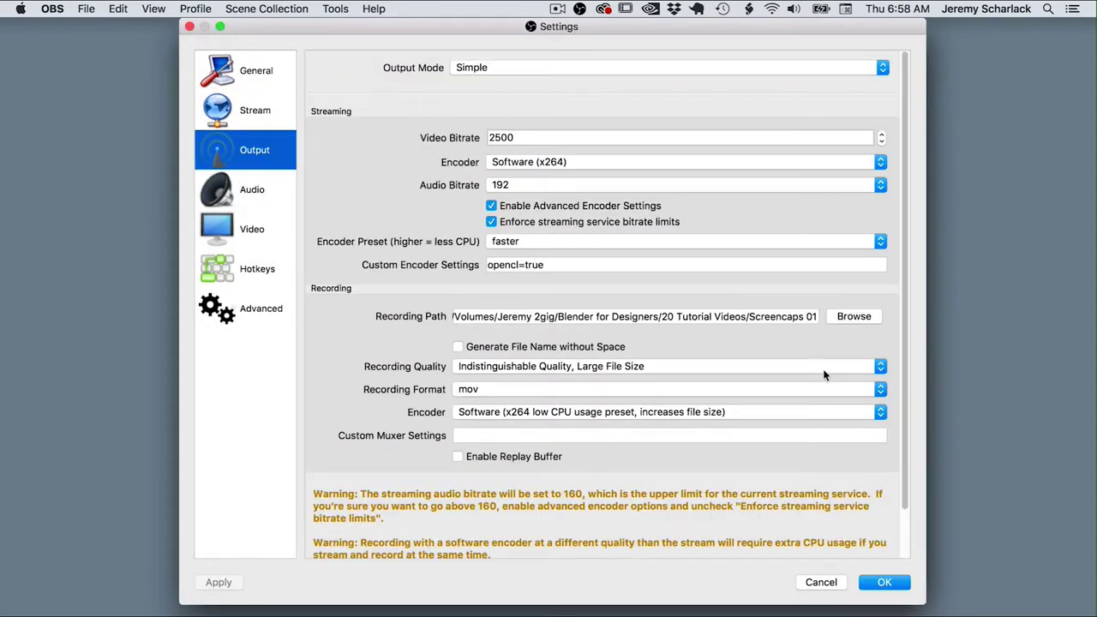
left_click(857, 317)
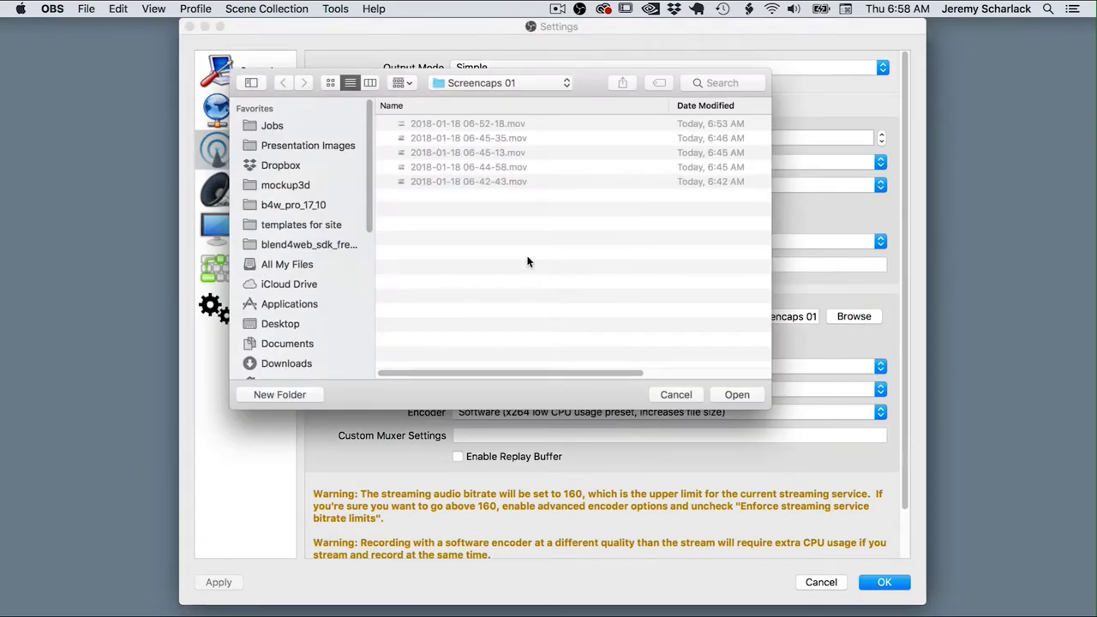
key("super+Up")
key("shift+super+n")
type("Screencaps")
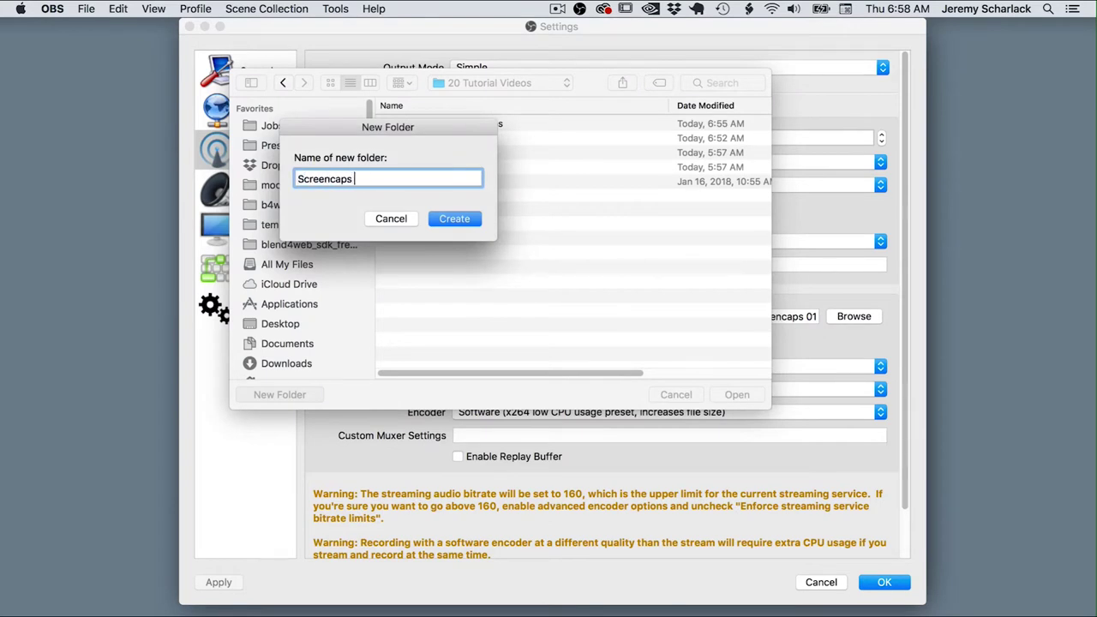
type(" 02")
key("Return")
key("Return")
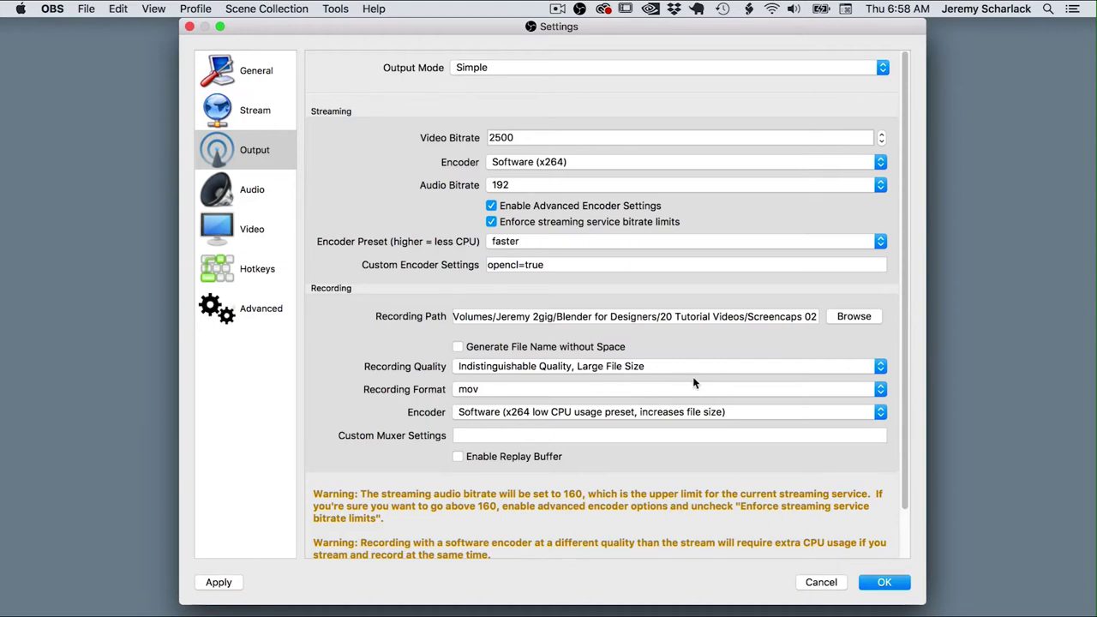
left_click(899, 590)
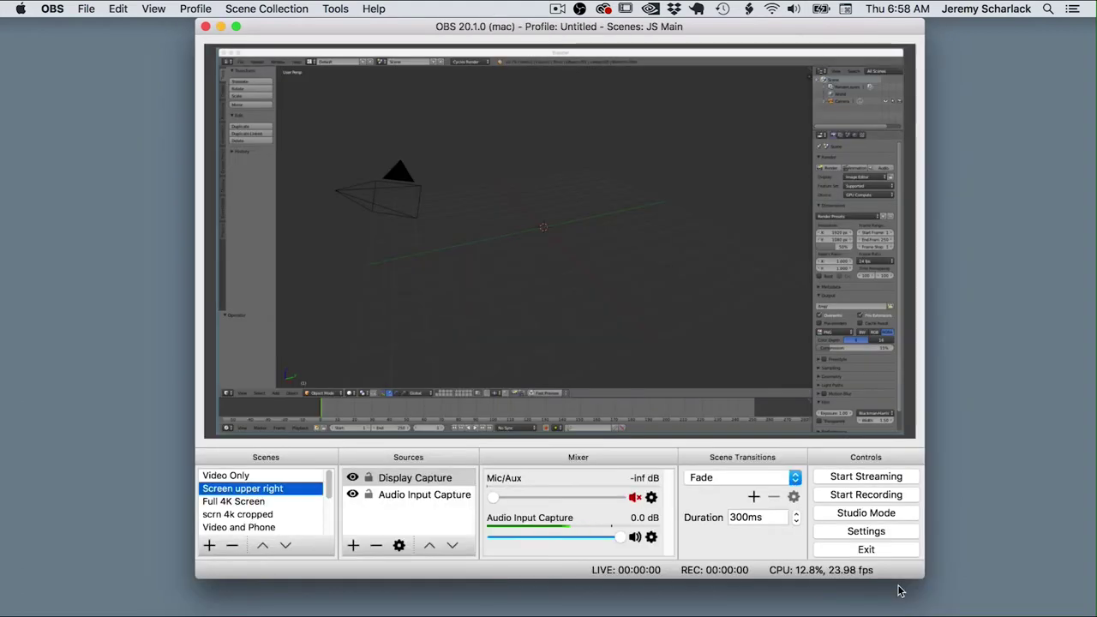
left_click(444, 495)
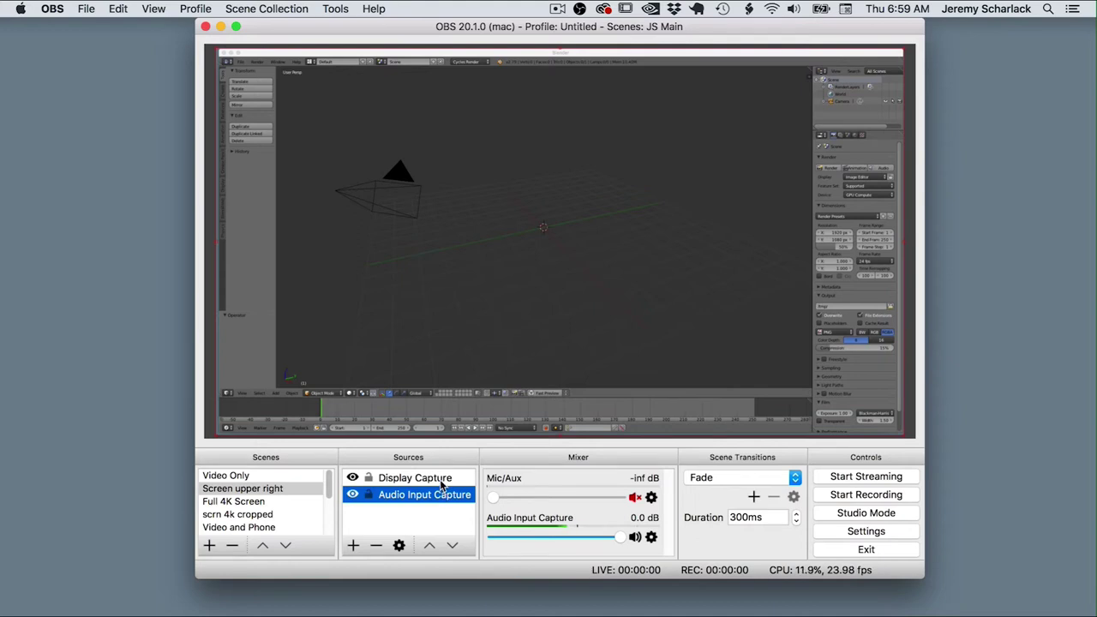
left_click(440, 479)
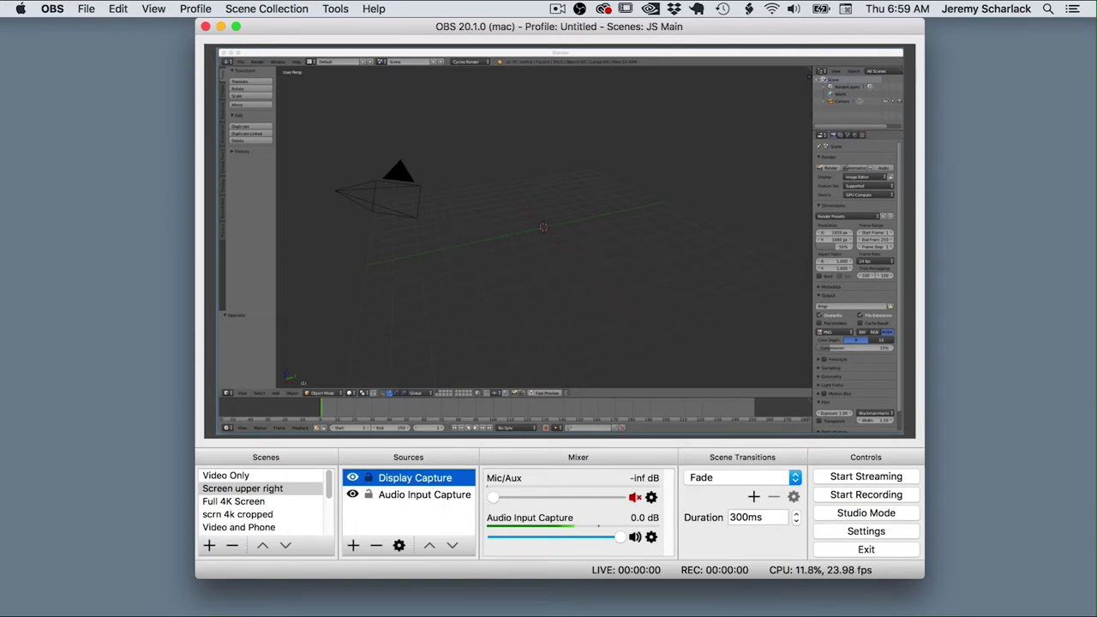
left_click(651, 538)
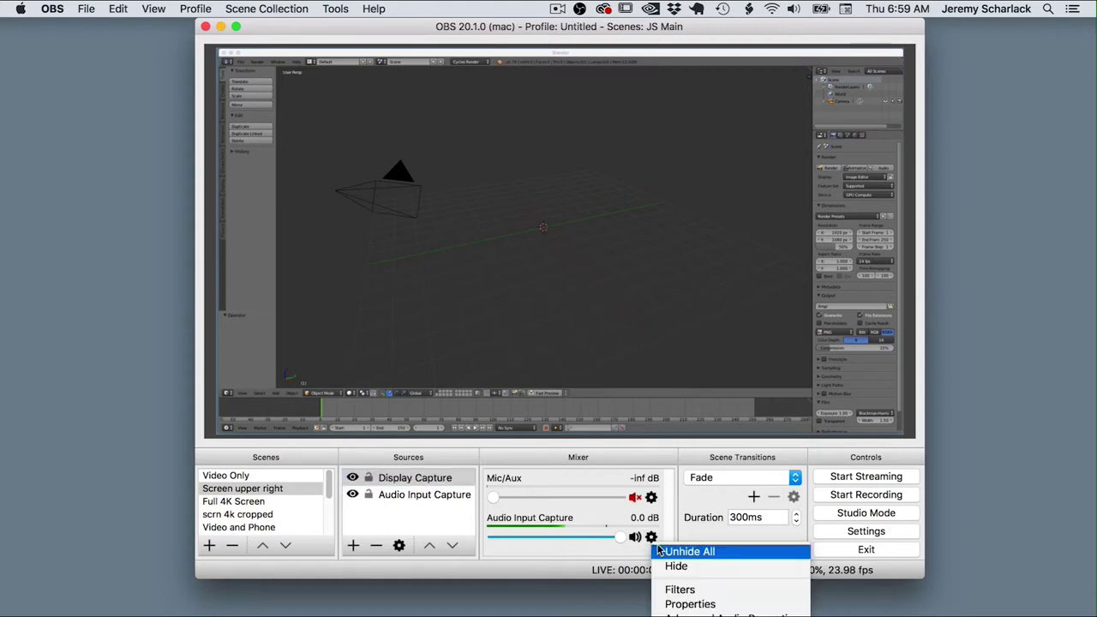
left_click(686, 610)
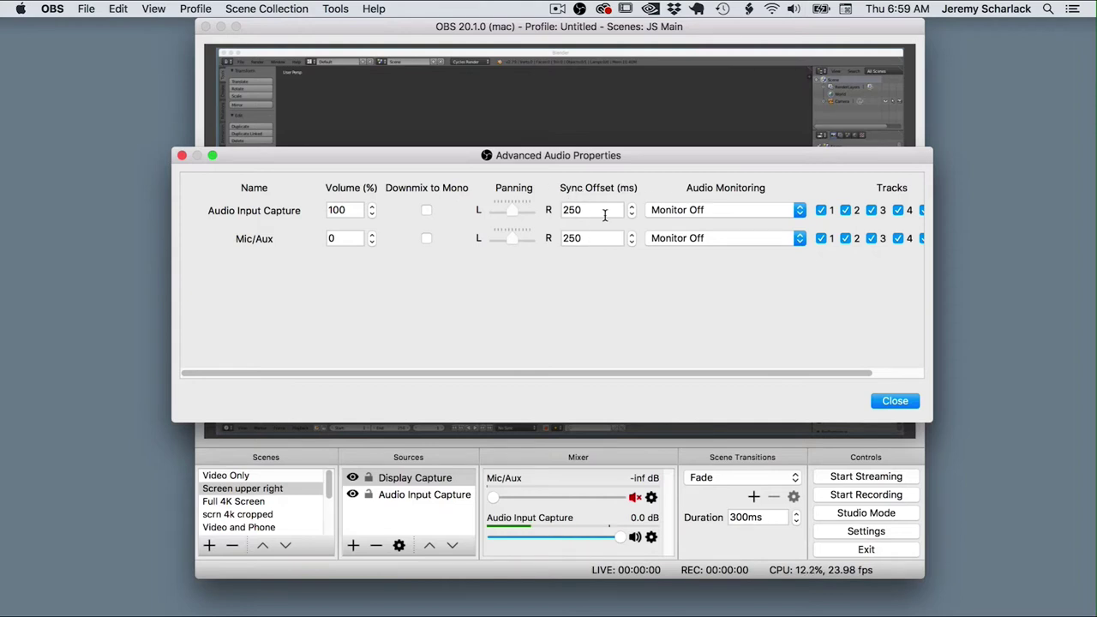
left_click_drag(598, 187, 609, 123)
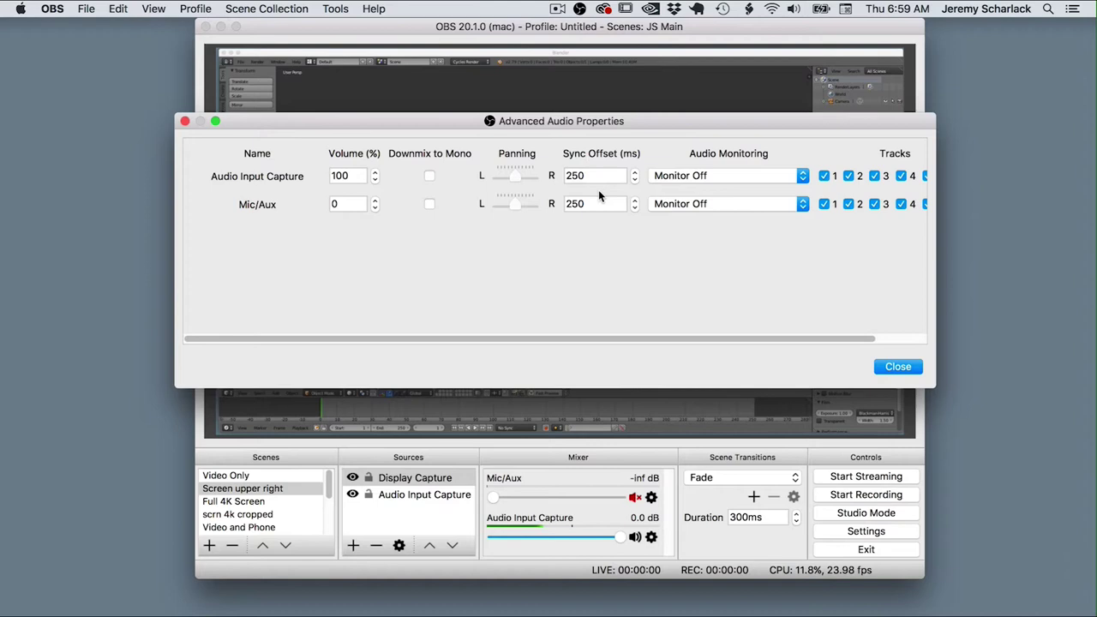
left_click(896, 366)
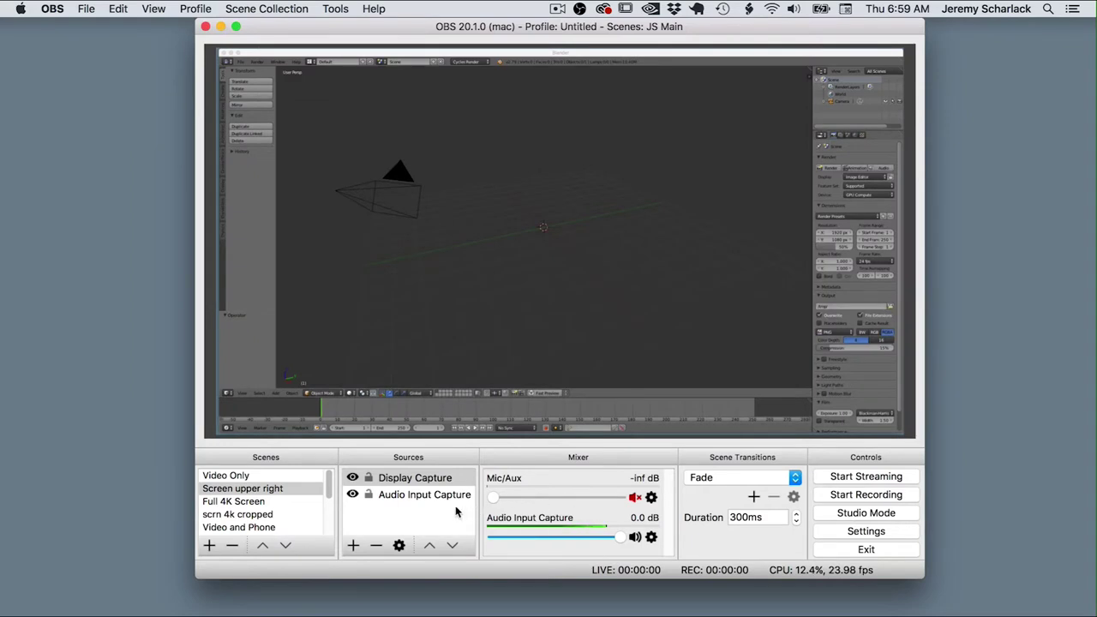
left_click(224, 477)
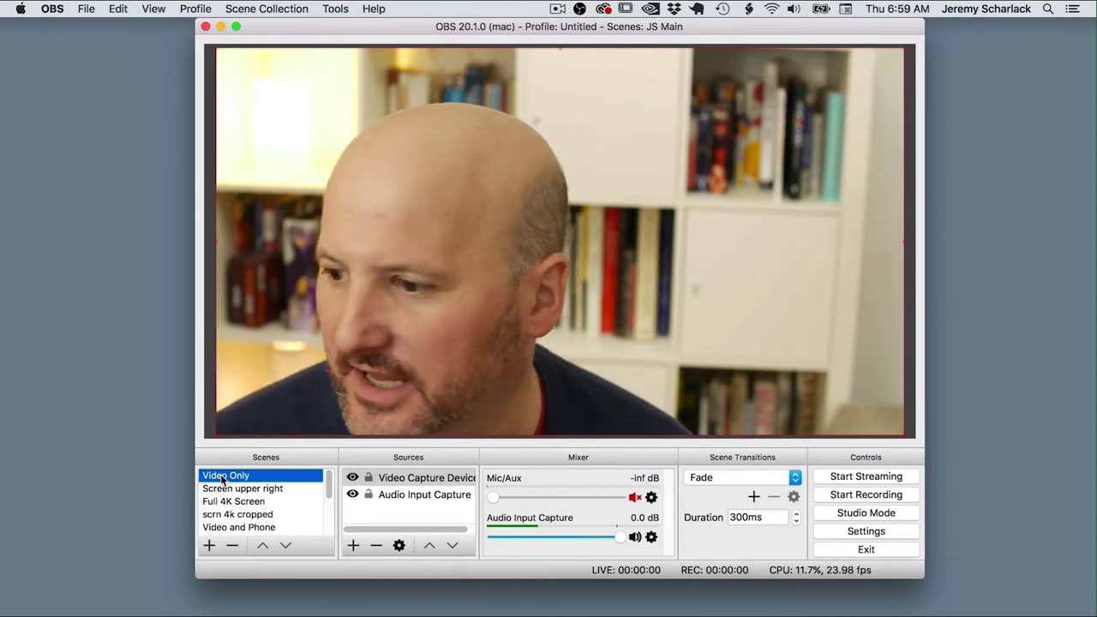
left_click(238, 503)
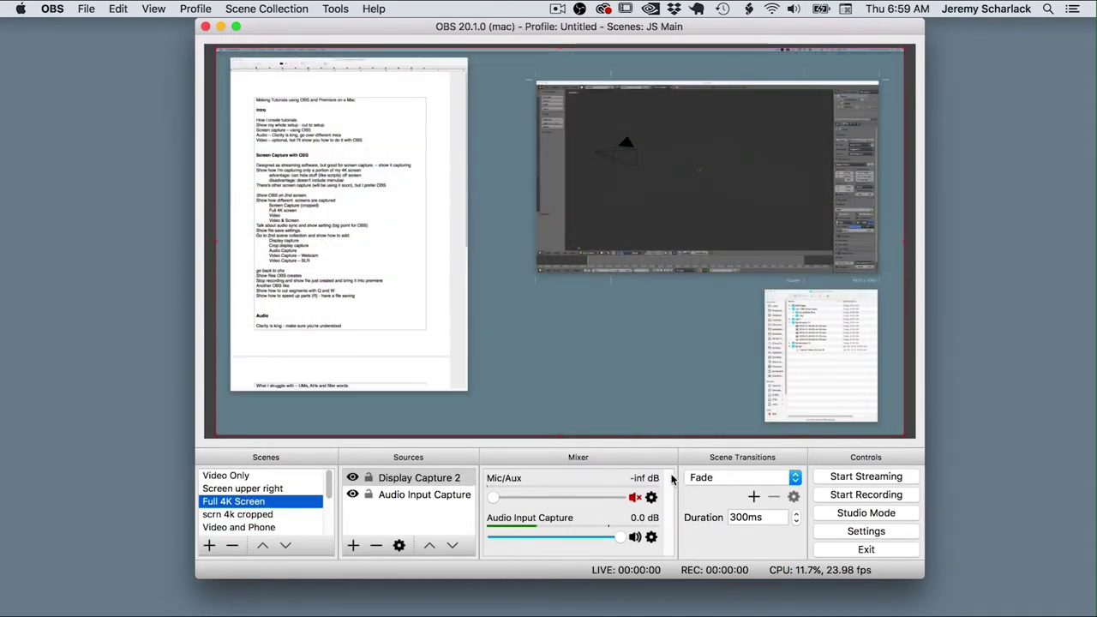
left_click(293, 491)
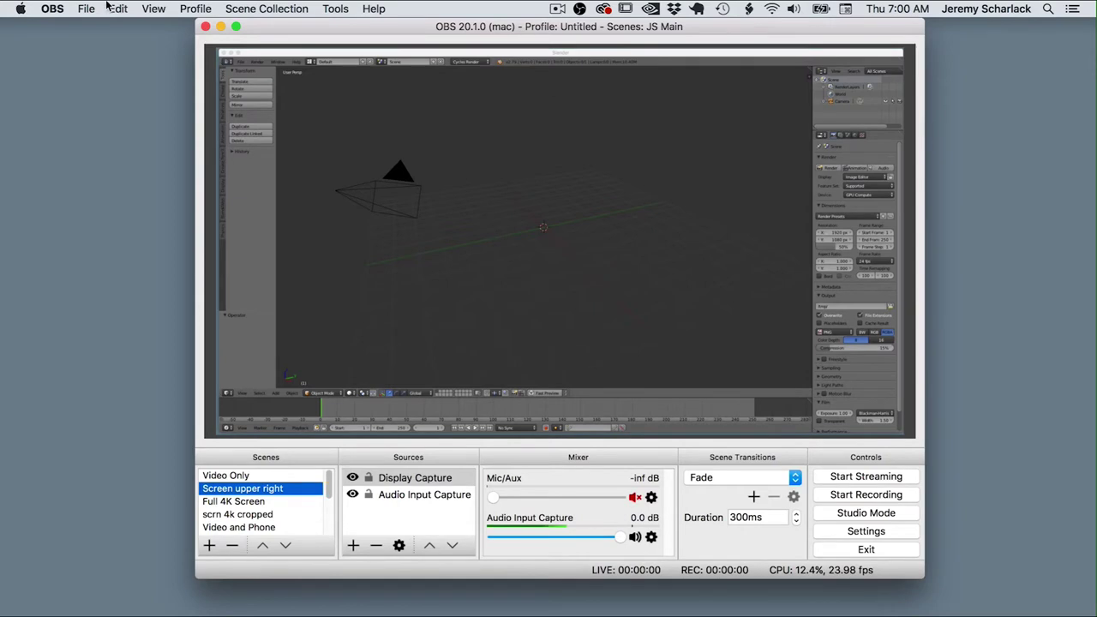
Switch OBS to the empty Tutorial scene collection.
left_click(80, 7)
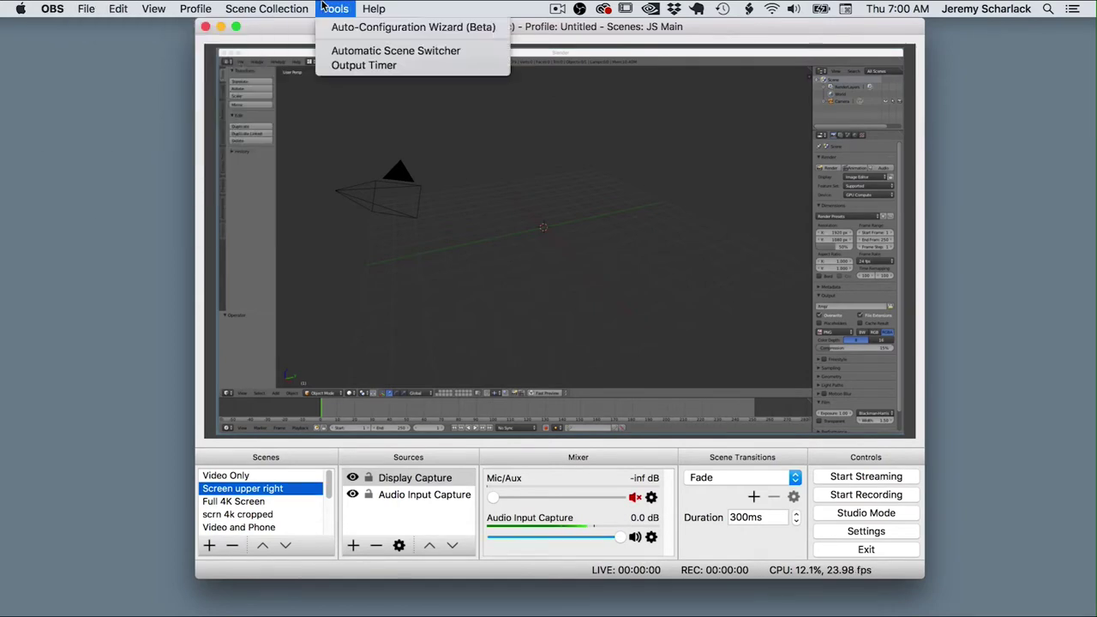
mouse_move(228, 8)
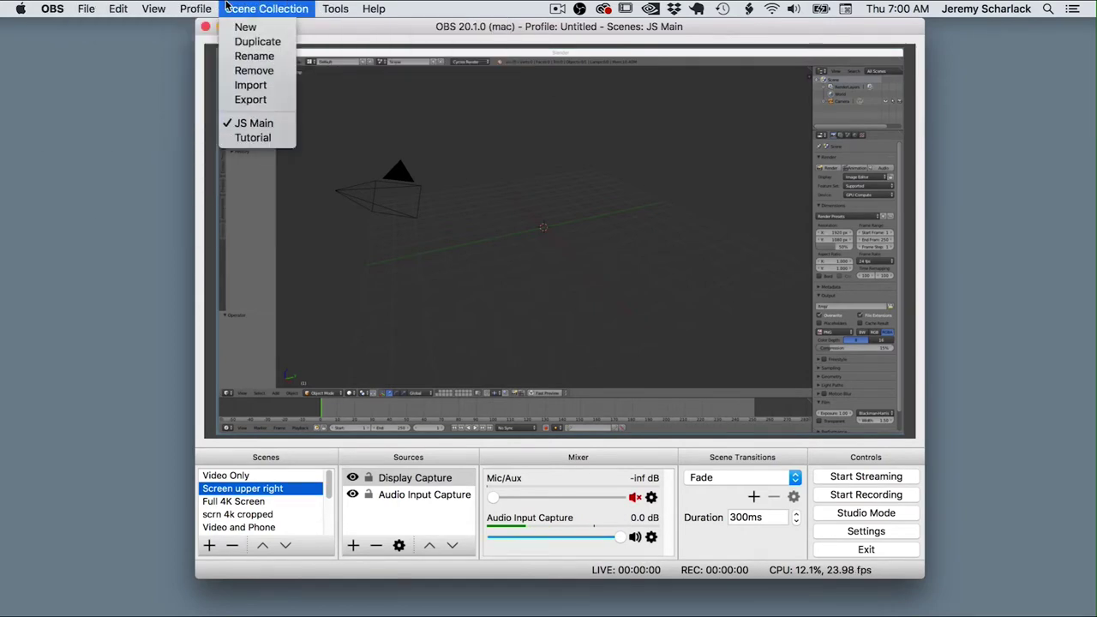
left_click(269, 153)
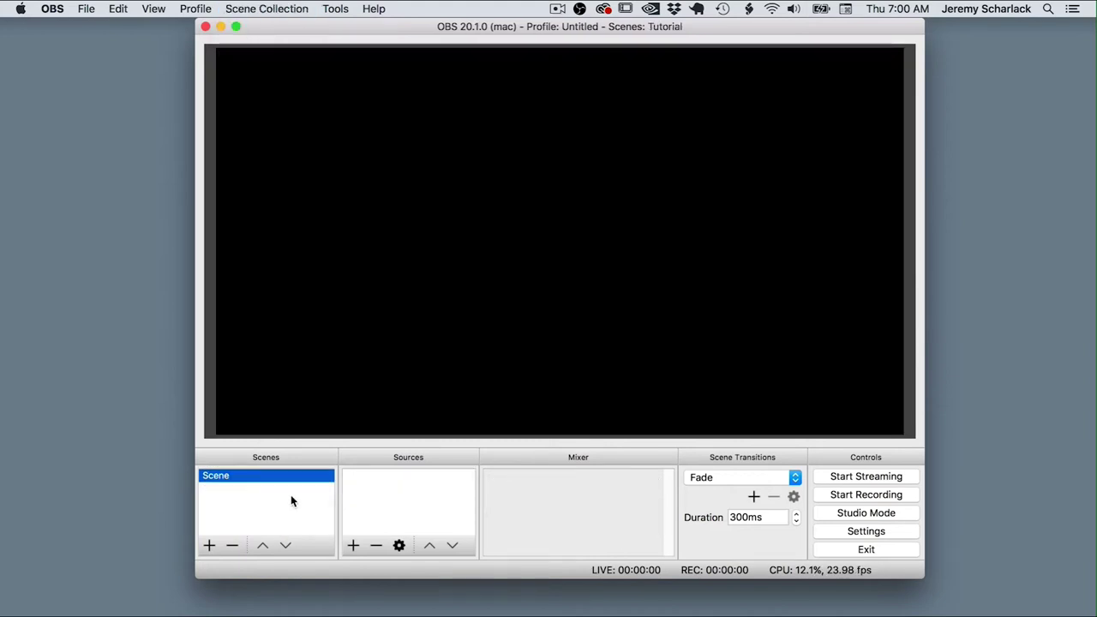
Add a Display Capture source capturing display 0 to the Tutorial scene.
left_click(350, 548)
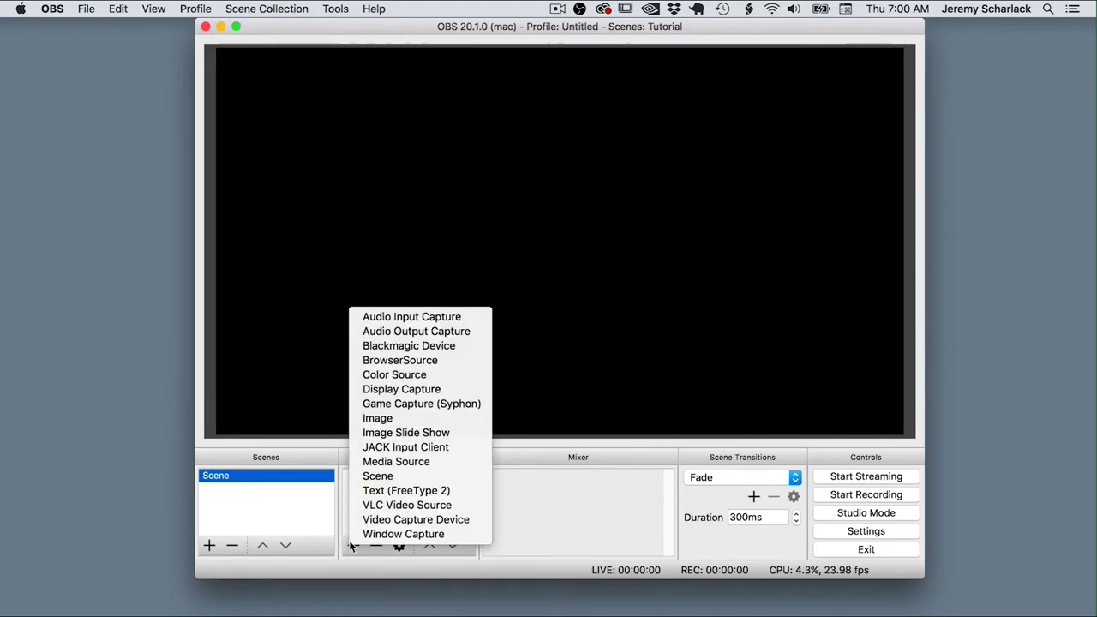
left_click(417, 389)
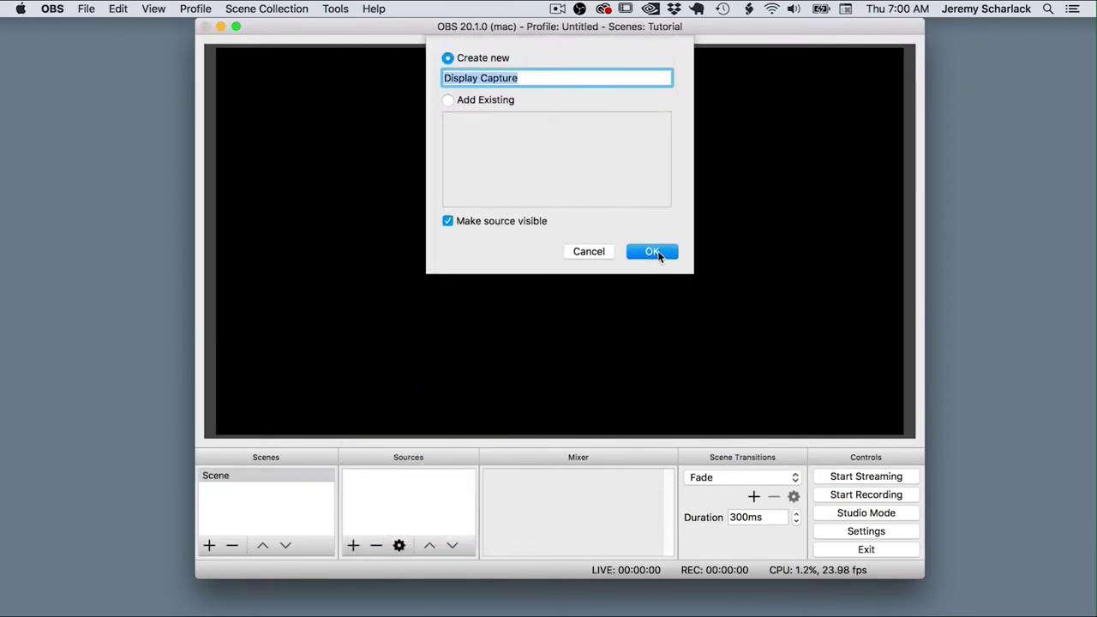
left_click(653, 251)
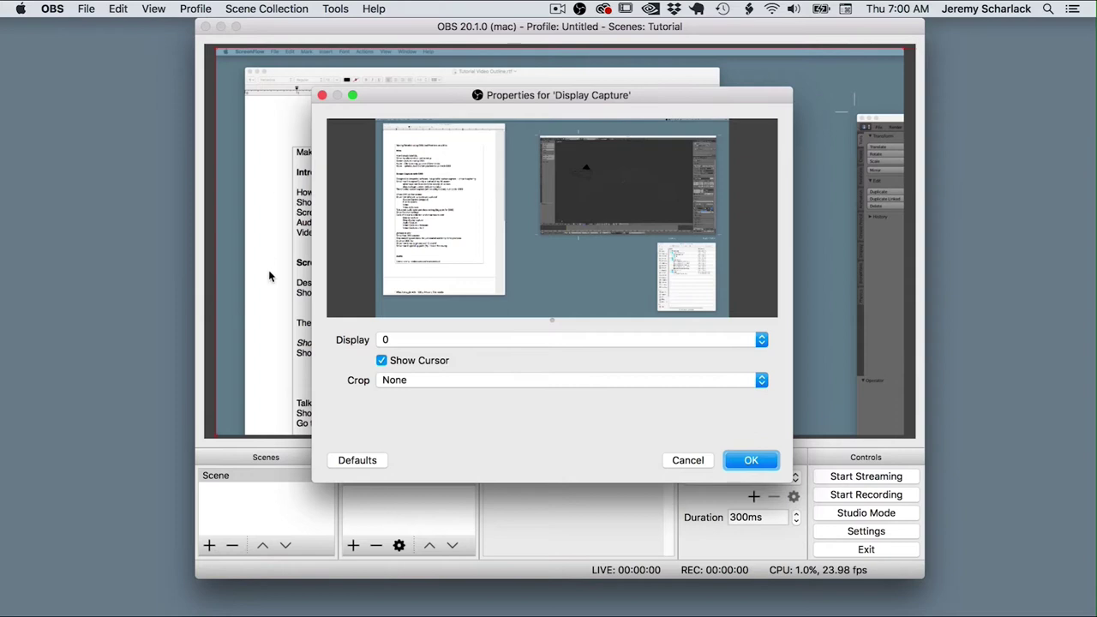
left_click(393, 339)
left_click(394, 340)
left_click(394, 341)
left_click(397, 355)
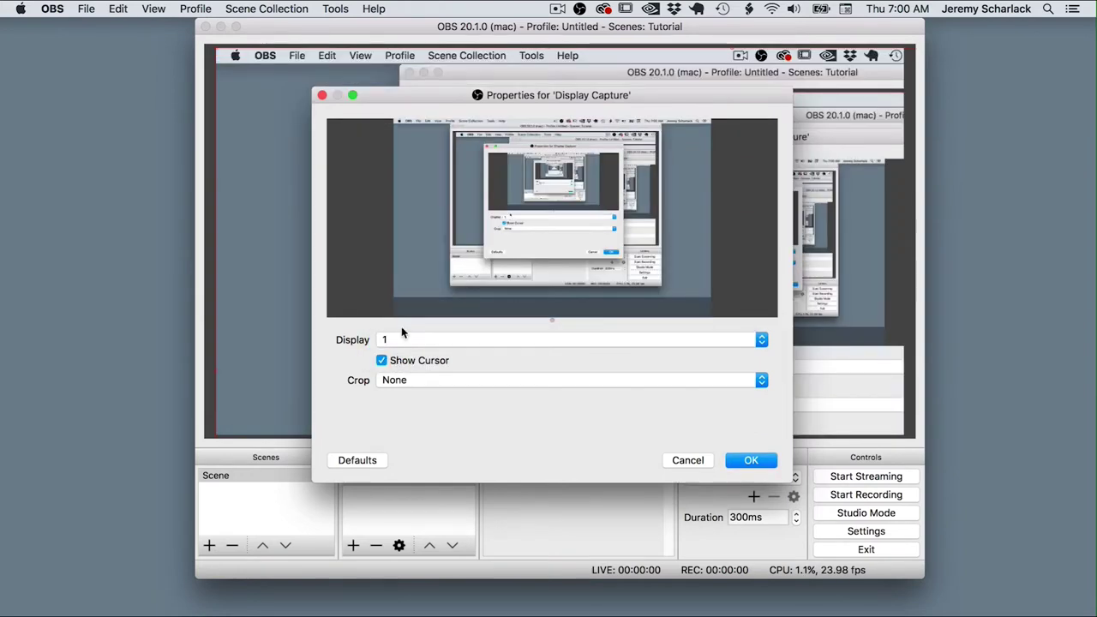
left_click(400, 339)
left_click(400, 325)
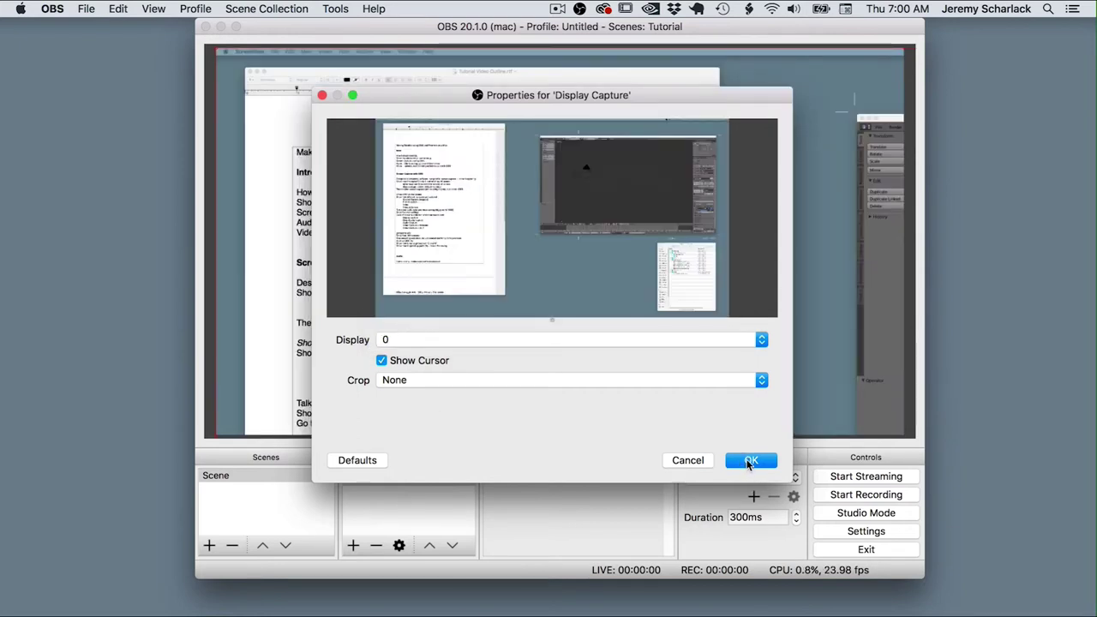
left_click(746, 465)
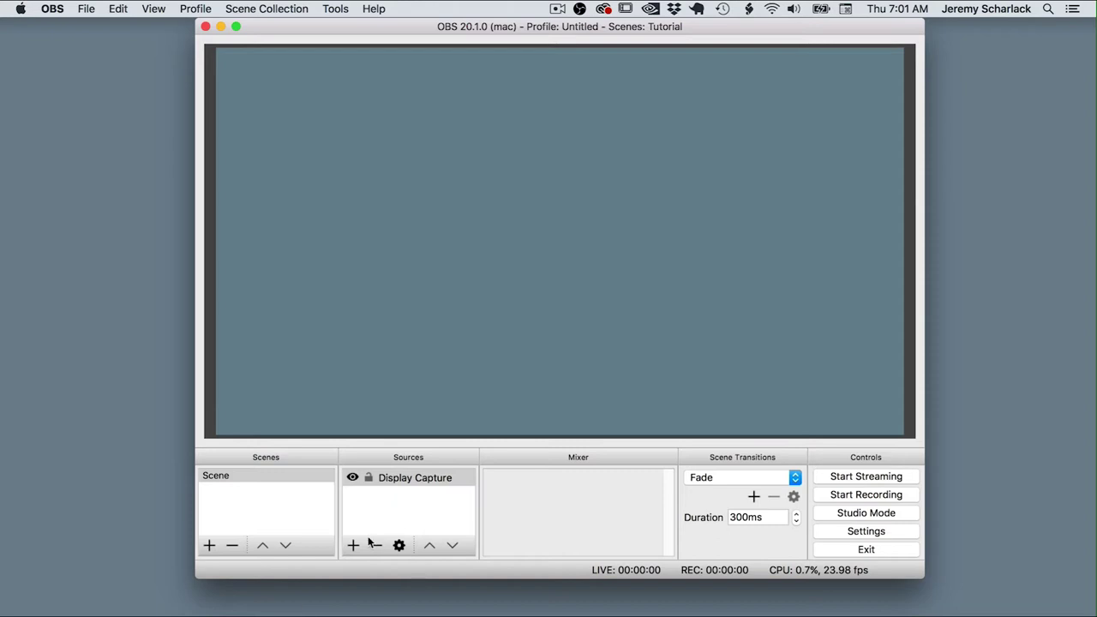
left_click(402, 526)
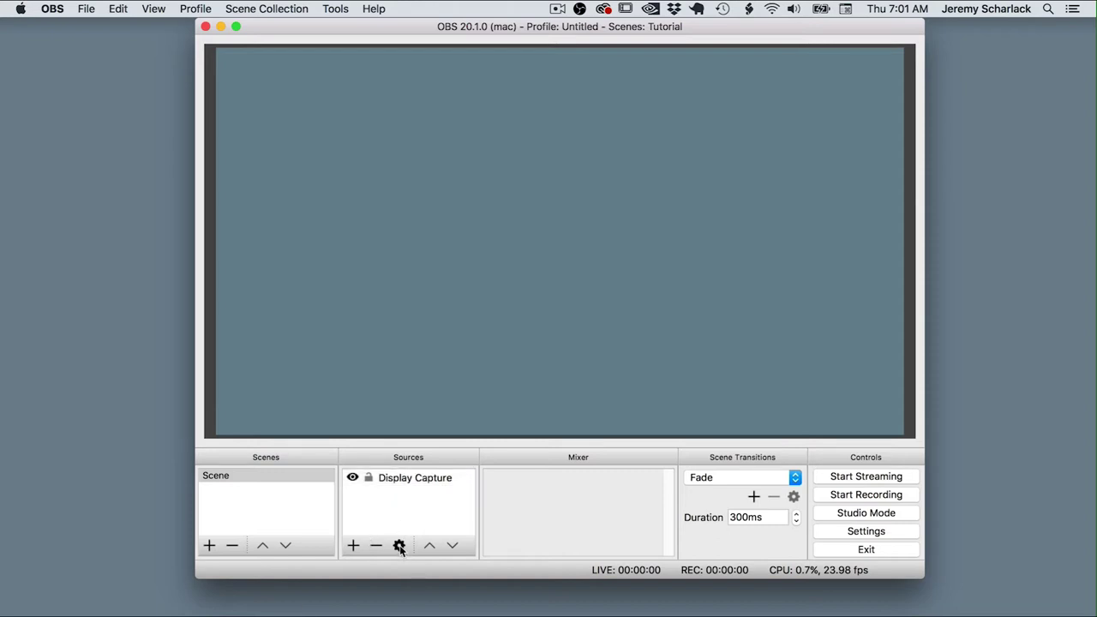
left_click(354, 546)
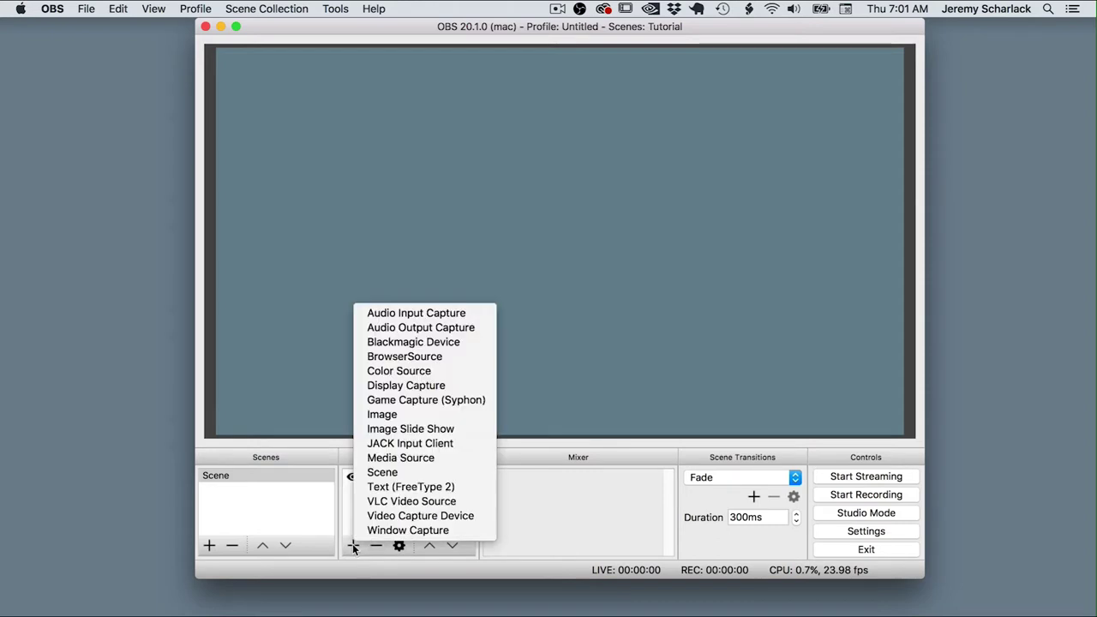
Add an Audio Input Capture source using the US-2x2 device.
left_click(422, 315)
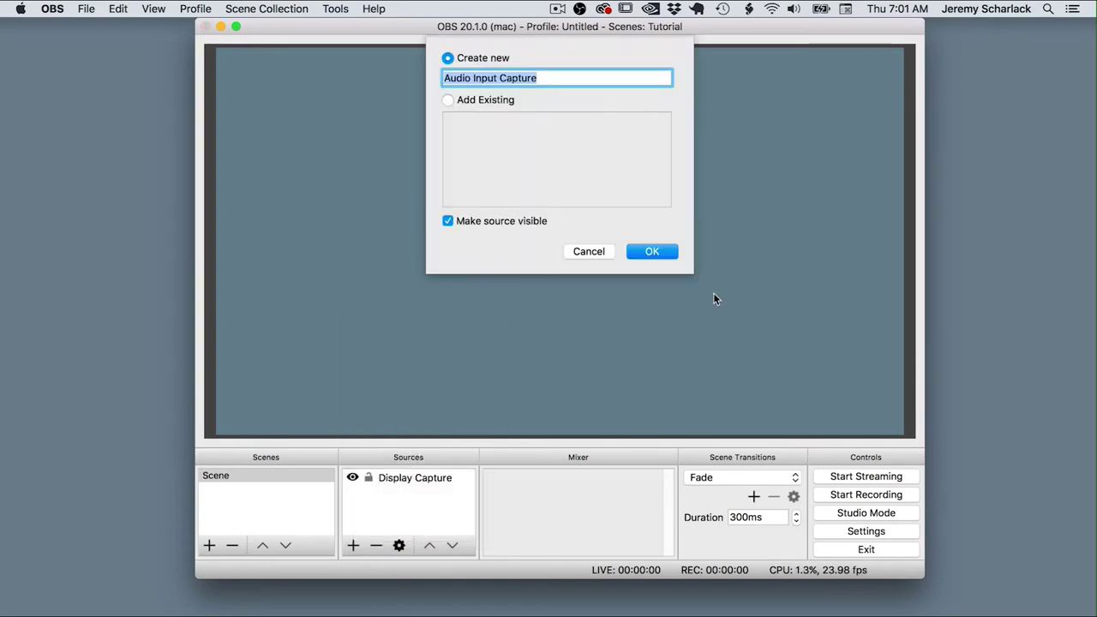
left_click(652, 252)
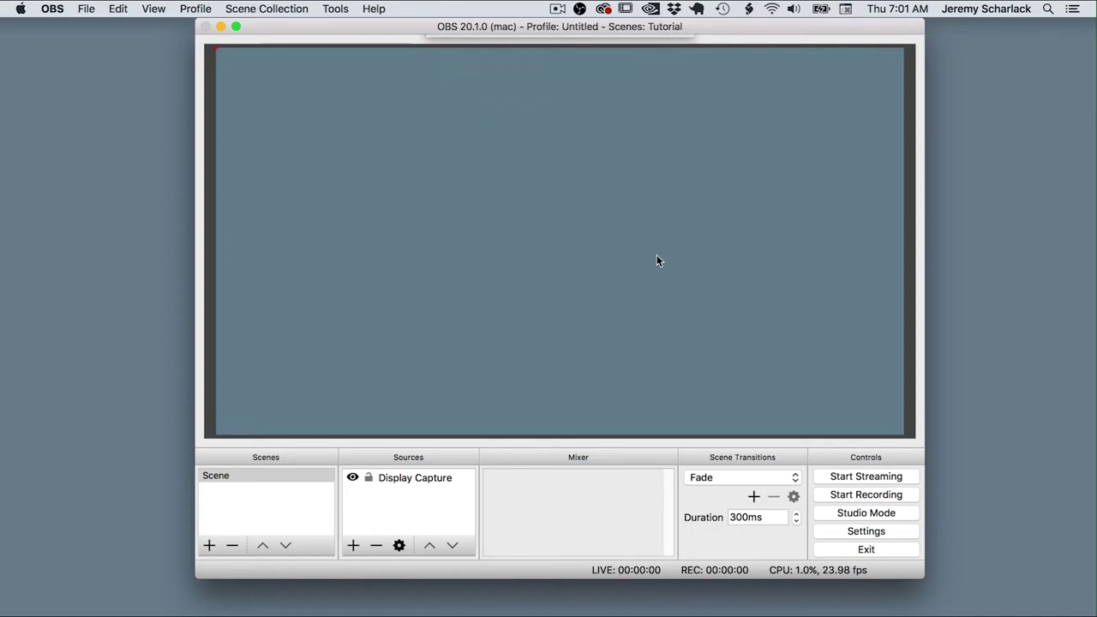
left_click(456, 344)
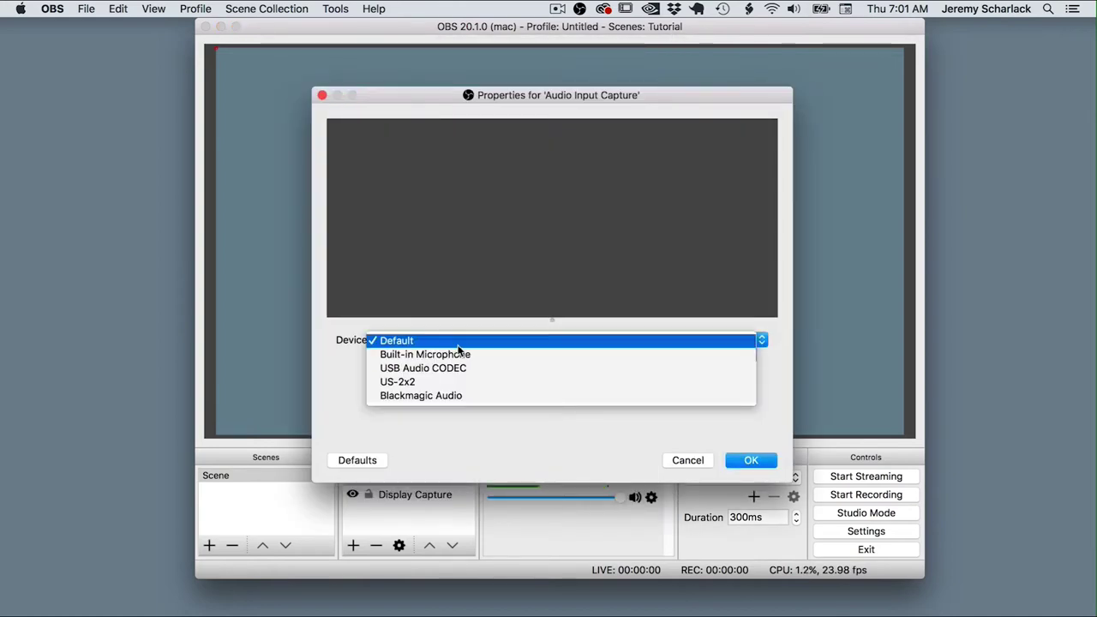
left_click(517, 384)
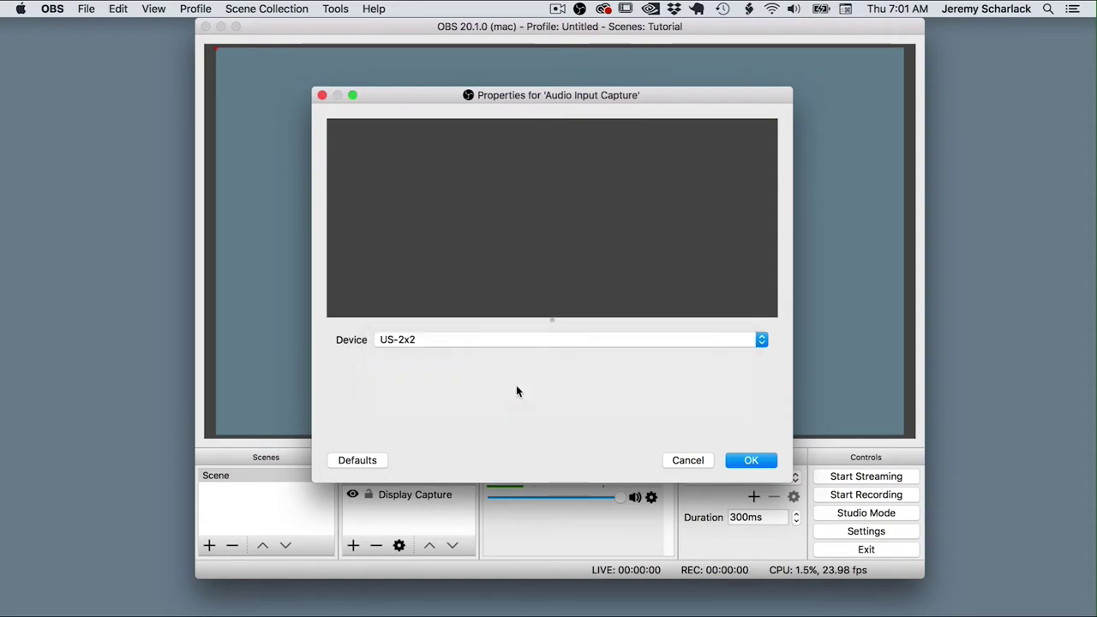
left_click(756, 459)
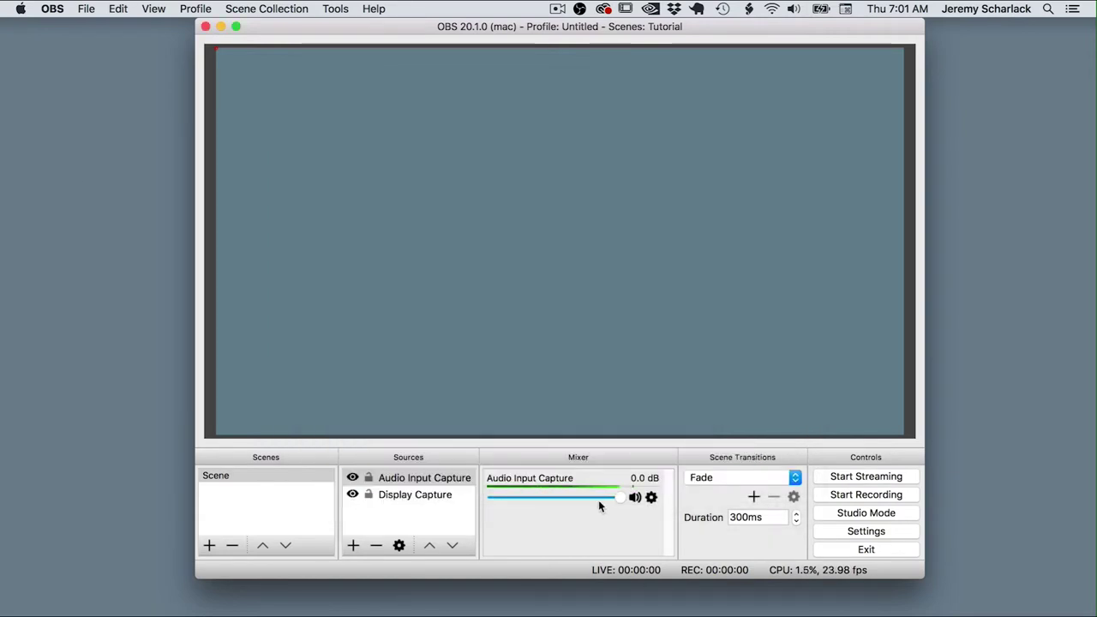
Set the audio input's sync offset to 250 ms in Advanced Audio Properties.
left_click(654, 498)
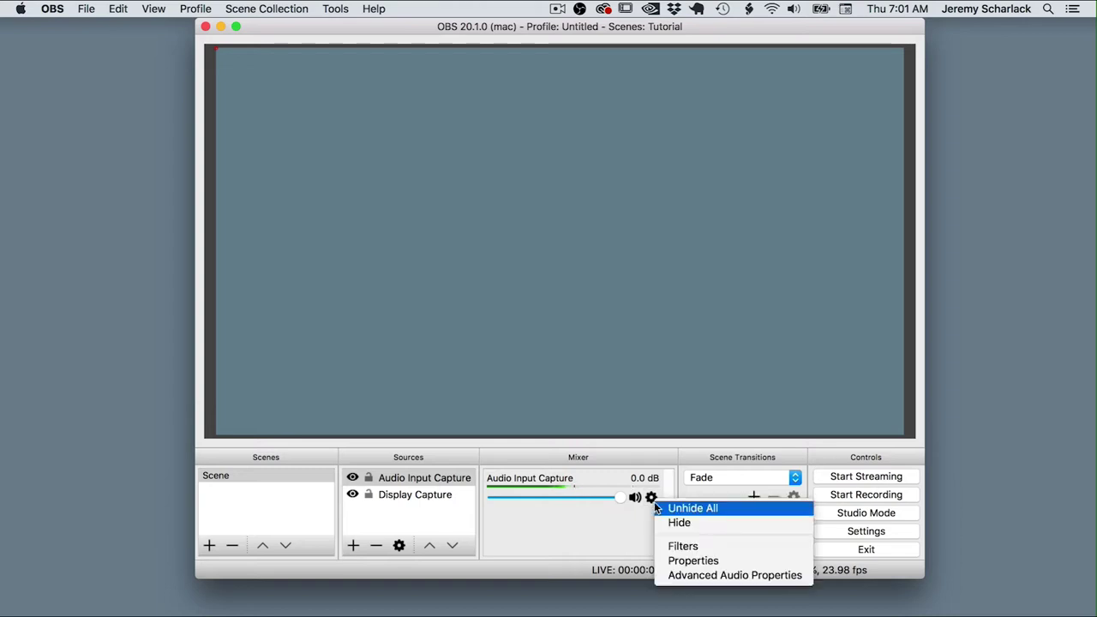
left_click(676, 575)
double_click(598, 211)
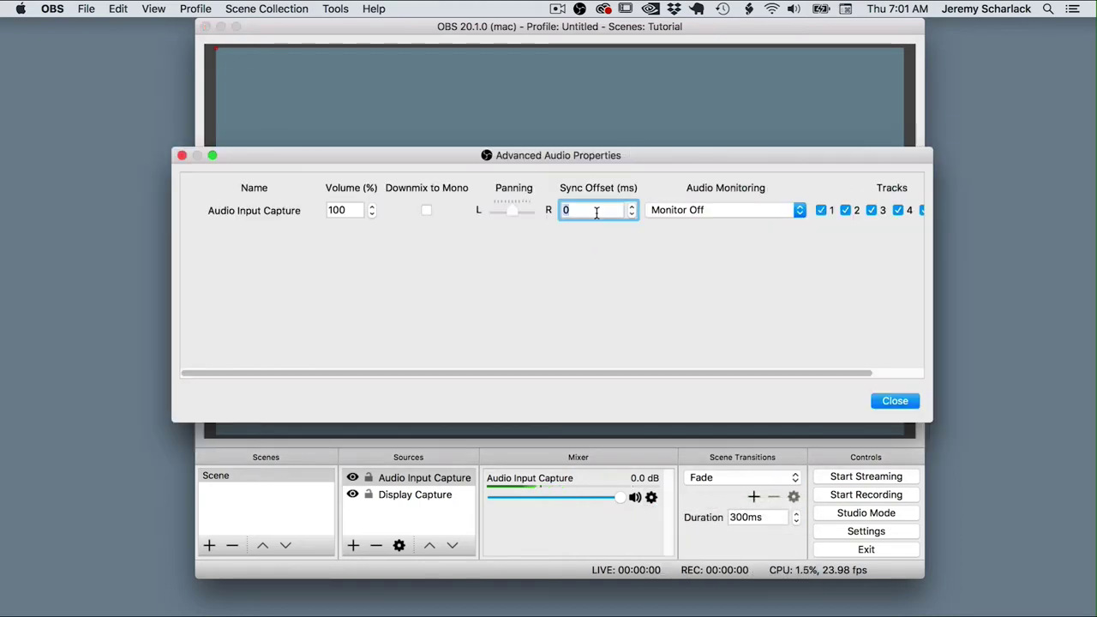
type("250")
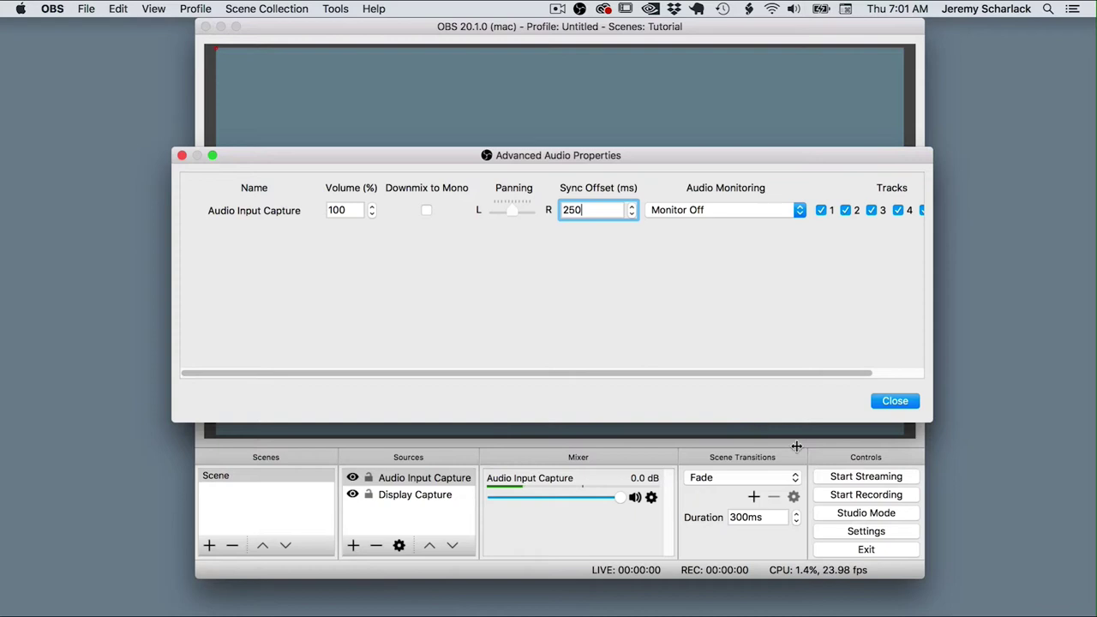
left_click(894, 401)
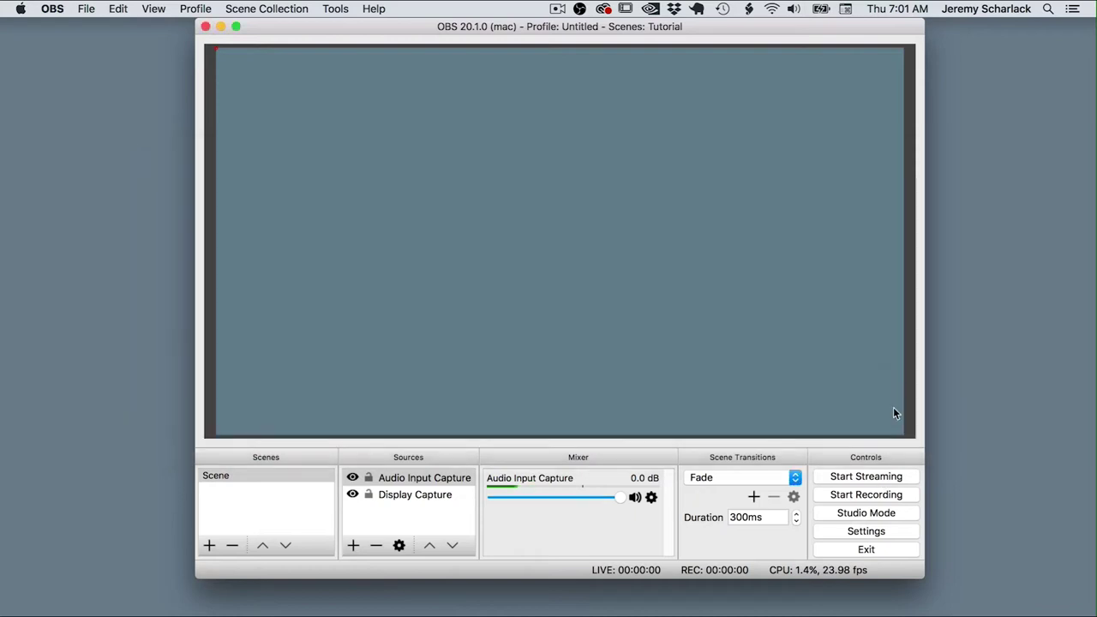
Start recording in OBS and switch briefly to the OBS website in Chrome and back.
left_click(872, 497)
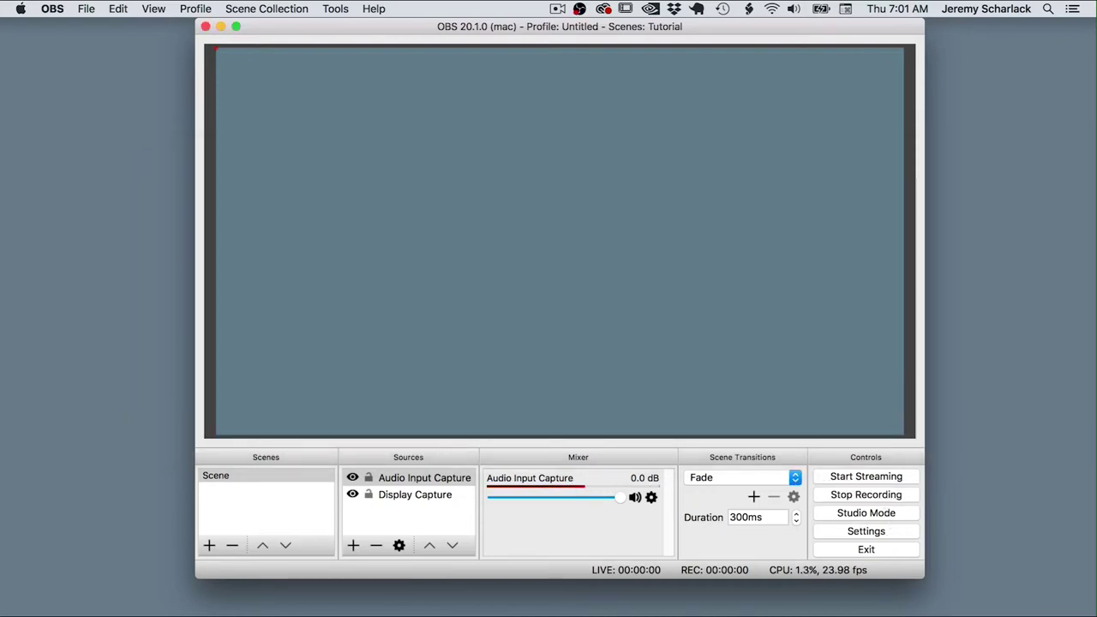
key("super+Tab")
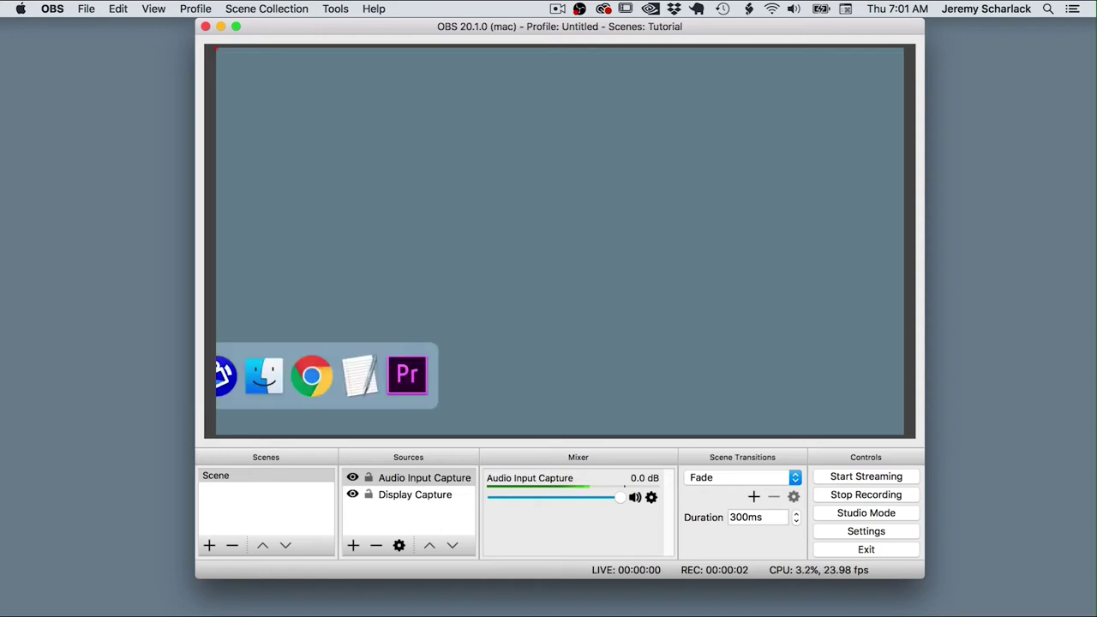
key("super+Tab")
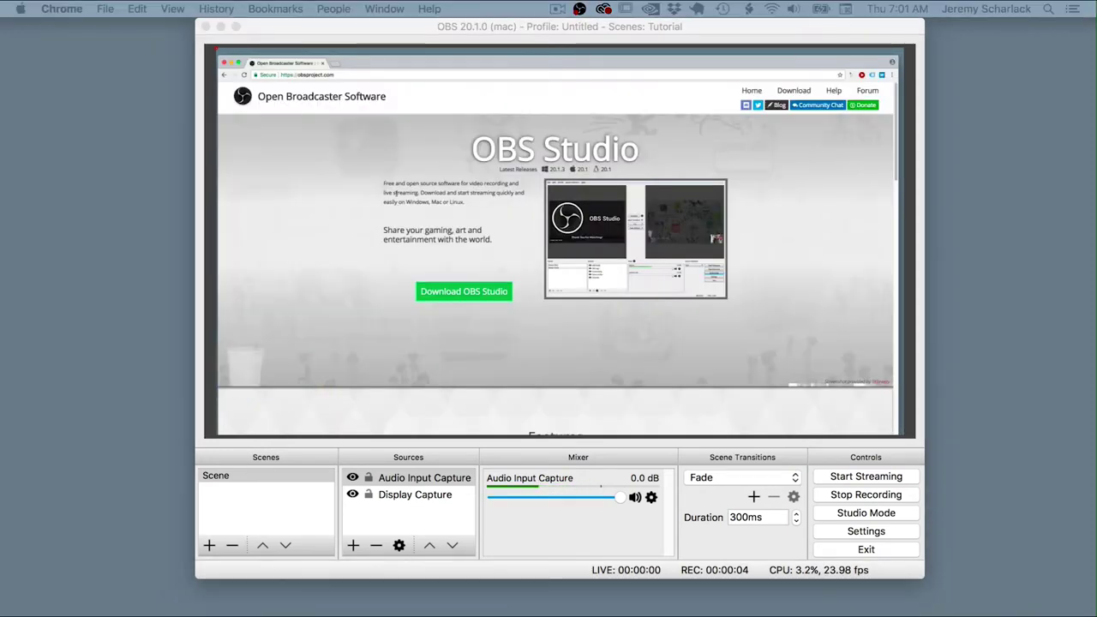
key("super+Tab")
key("super+Tab")
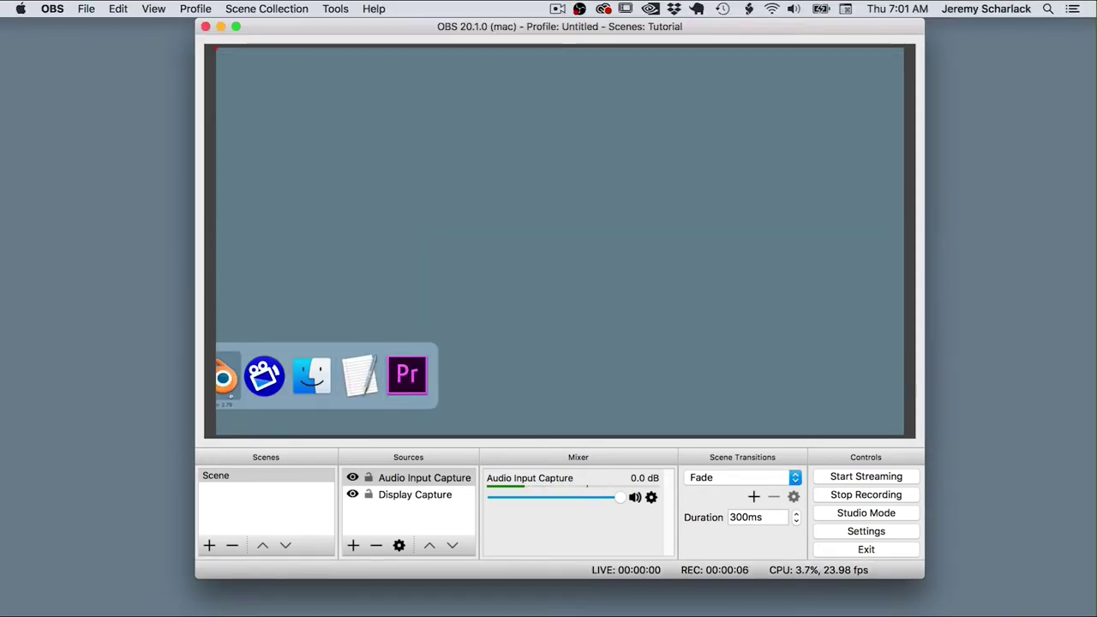
key("super+Tab")
In Blender, add a cube and scale it up, then stop the OBS recording.
key("shift+a")
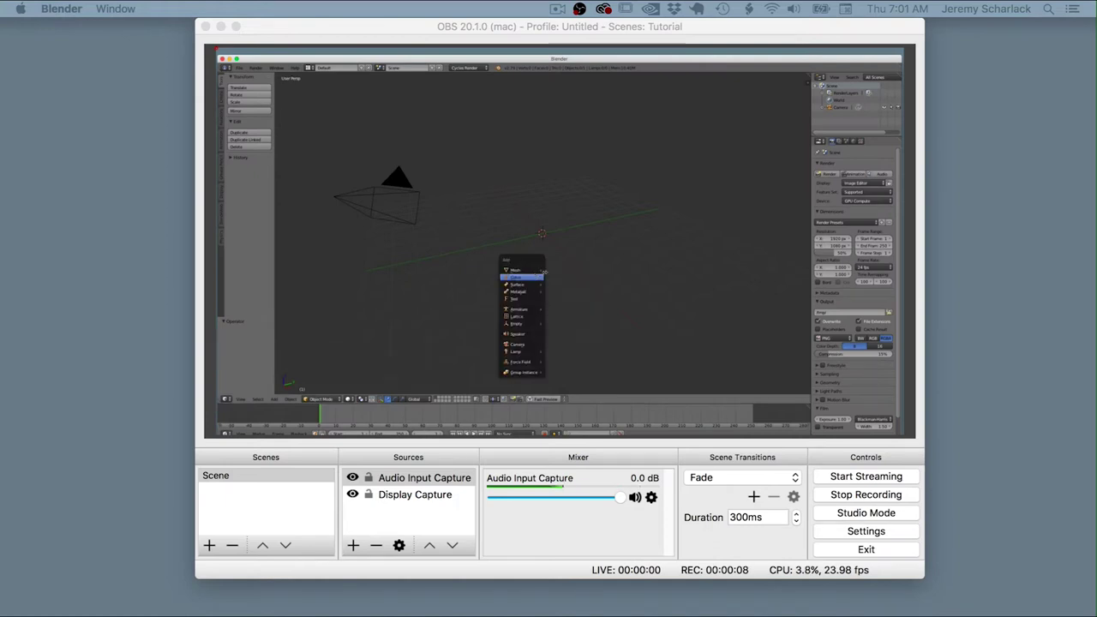
mouse_move(517, 271)
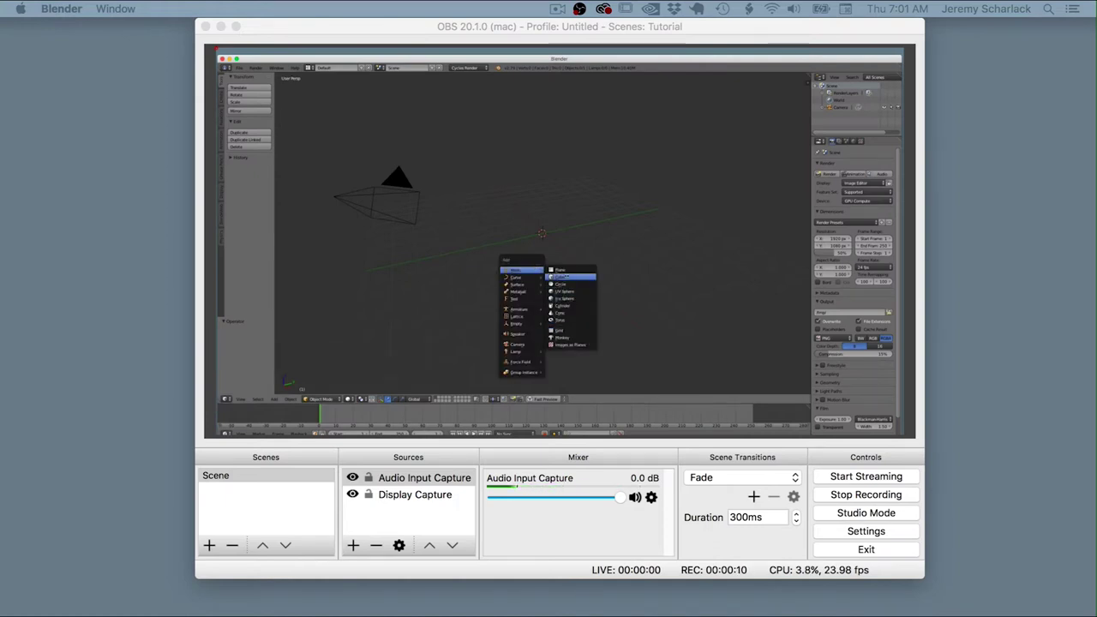
left_click(562, 277)
key("s")
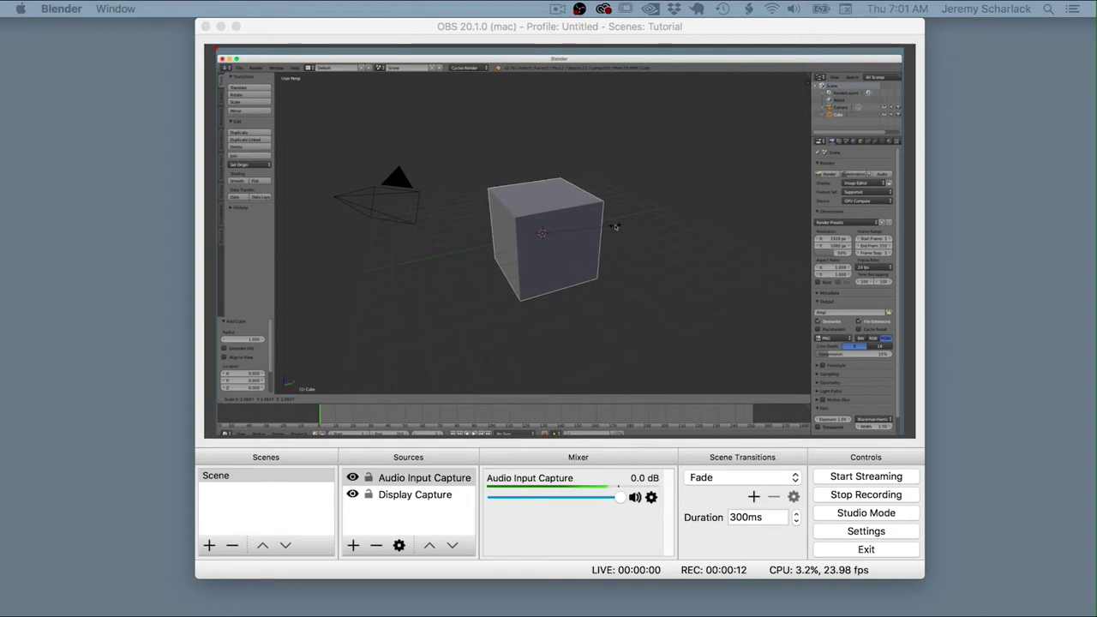
left_click(606, 233)
scroll(533, 259, "left", 5)
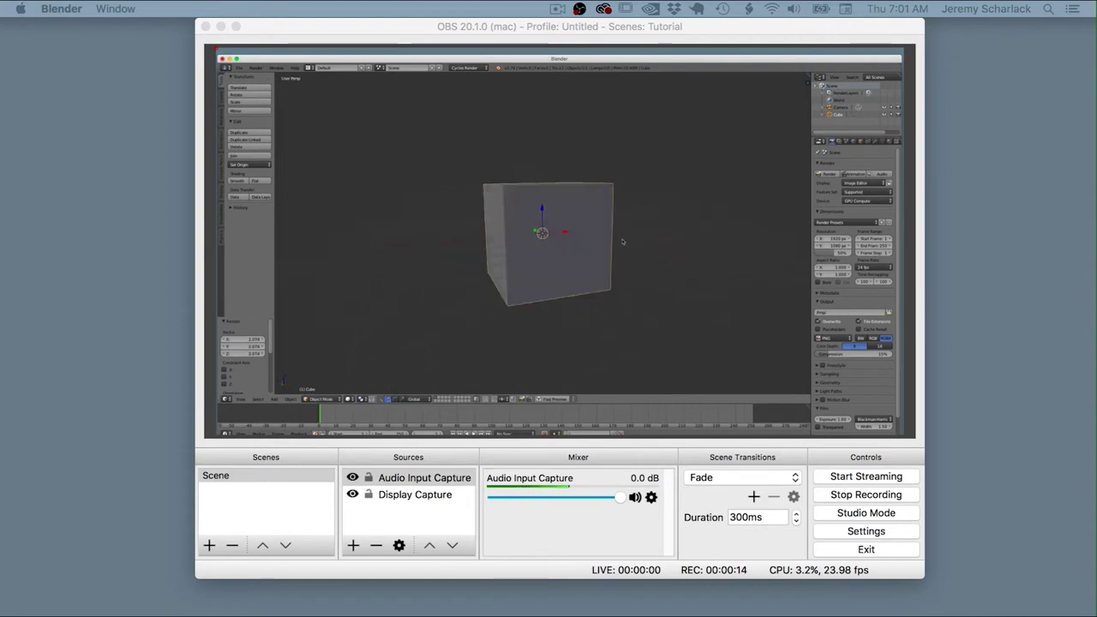
scroll(450, 267, "left", 3)
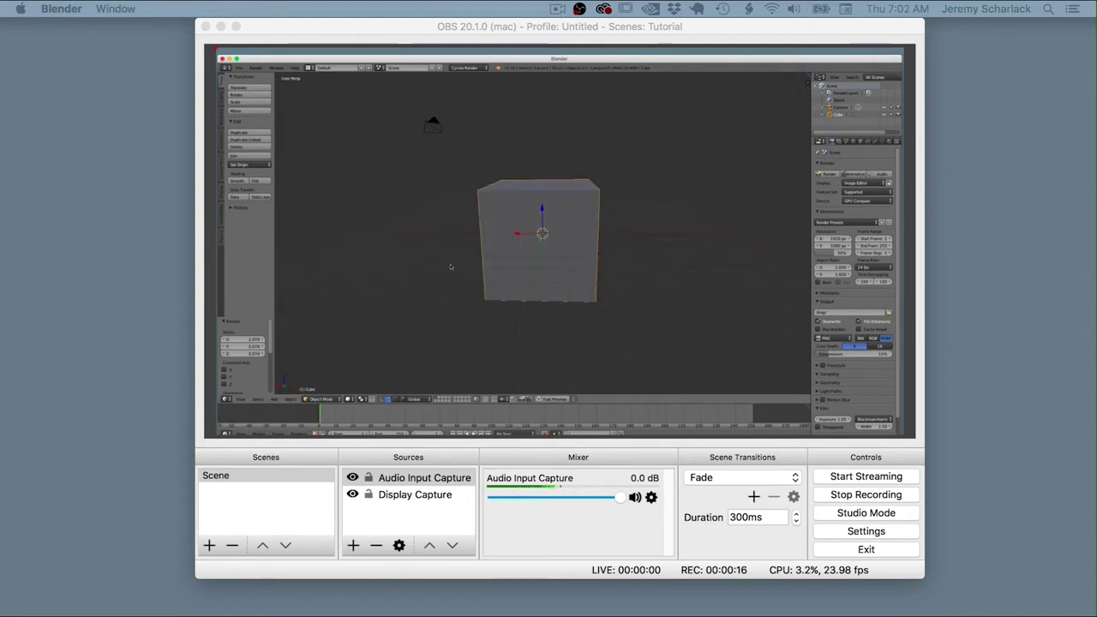
left_click(897, 502)
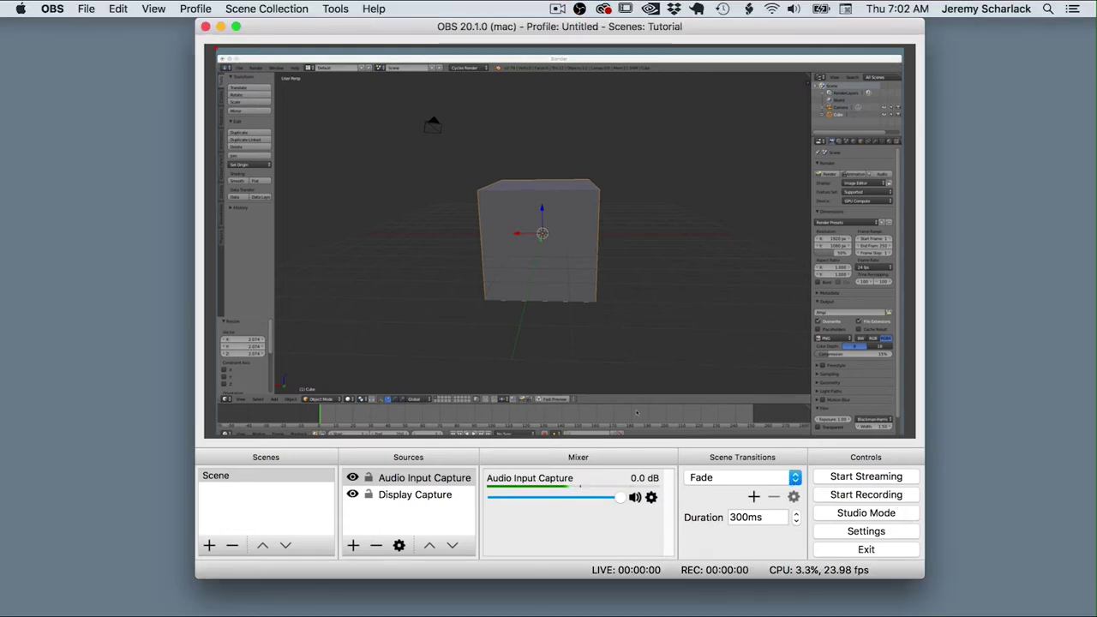
key("super+Tab")
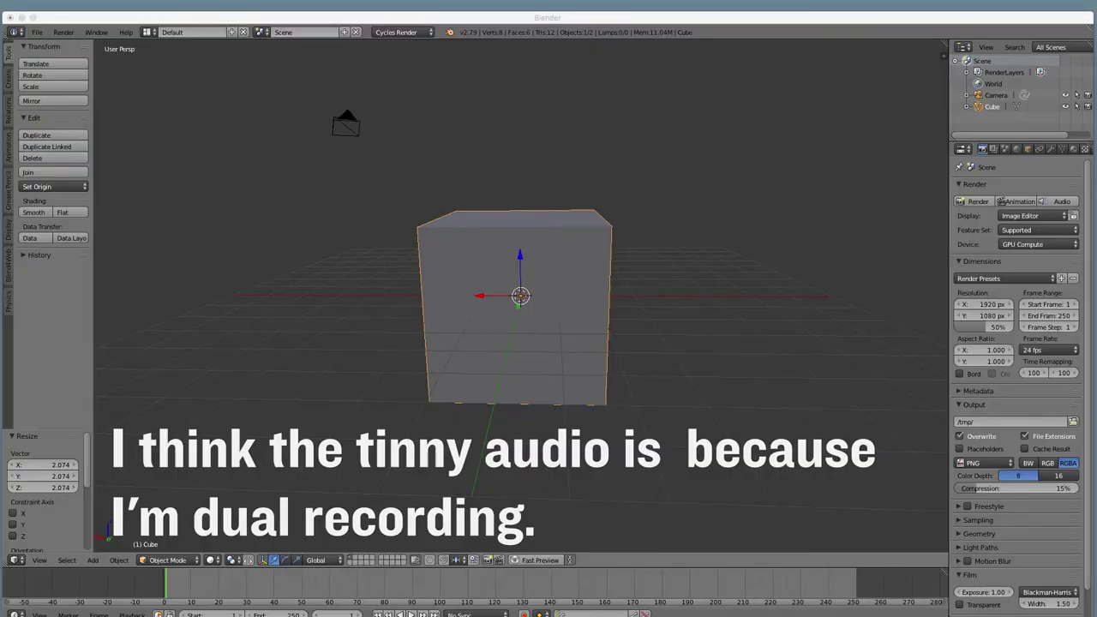
Switch from Blender to Premiere Pro using the Cmd+Tab app switcher.
key("super+Tab")
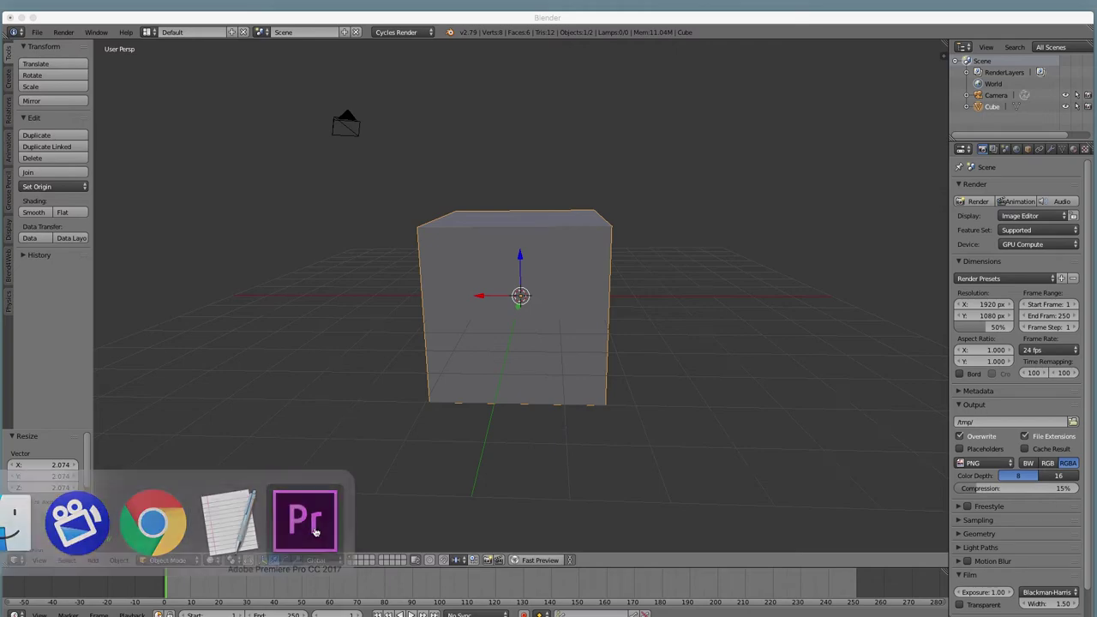
left_click(333, 528)
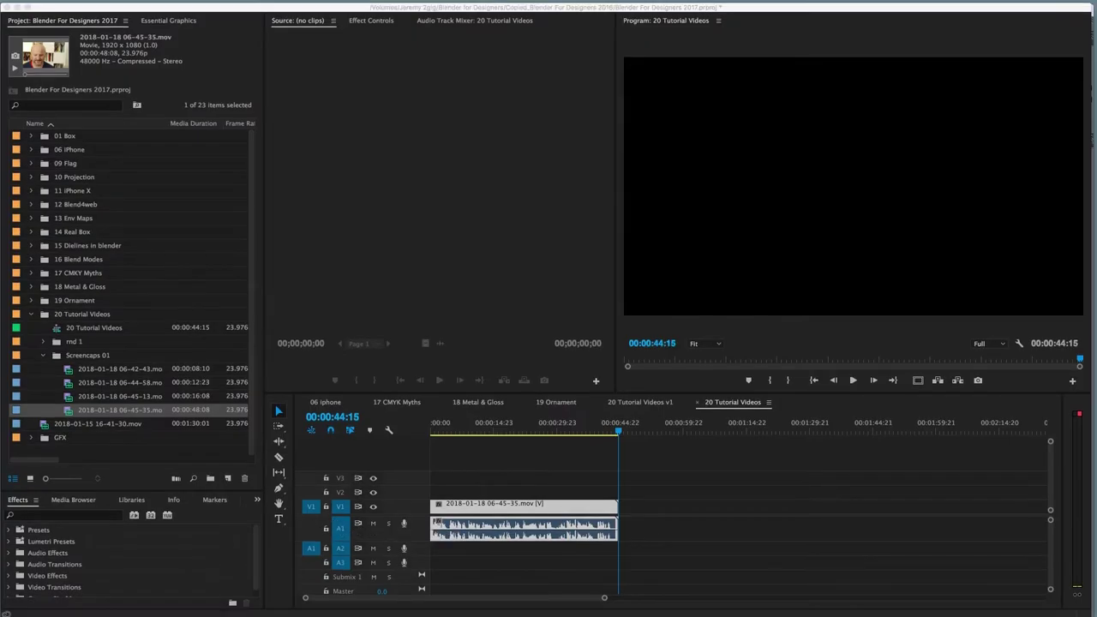
Import the Screencaps 02 folder as a bin, dismiss the error, and expand it.
left_click(647, 472)
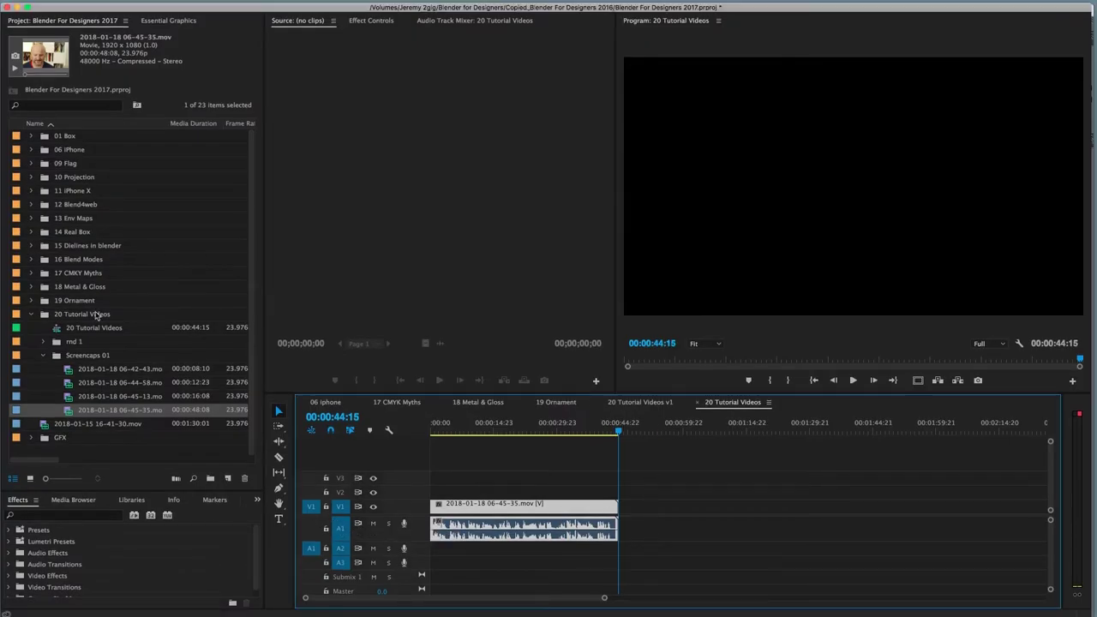
left_click_drag(523, 514, 109, 369)
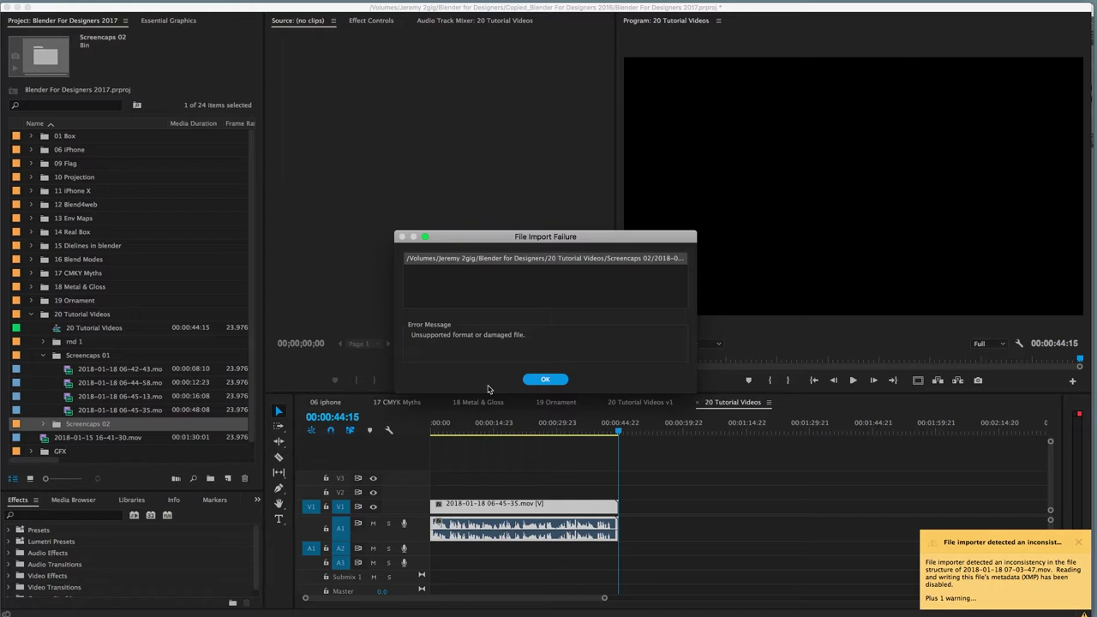
key("Return")
left_click(47, 426)
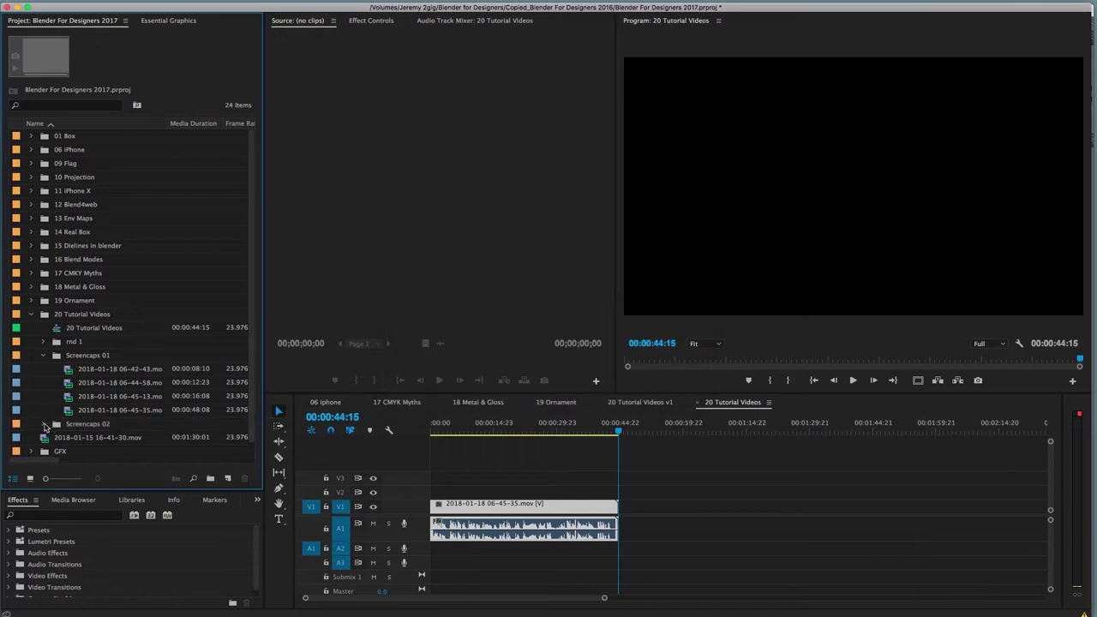
left_click(45, 424)
Place the new recording on the timeline after the first clip and play it back.
left_click_drag(76, 443, 642, 537)
left_click_drag(640, 432, 637, 431)
key("space")
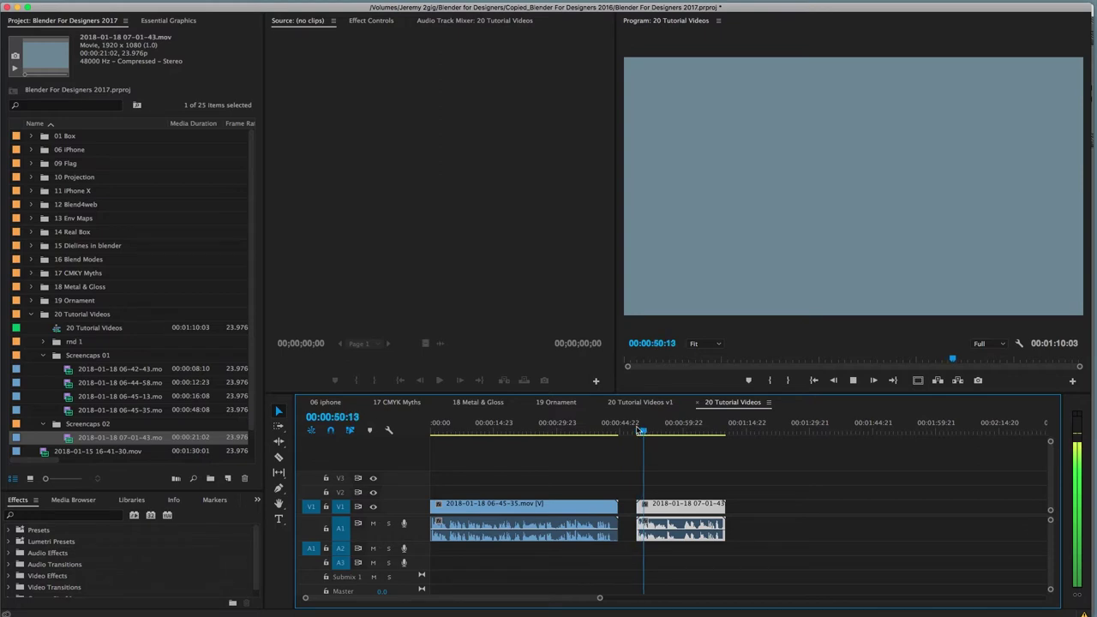
Stop playback and ripple-trim the new clip's tail at the playhead.
key("super+Tab")
left_click_drag(648, 431, 718, 433)
key("w")
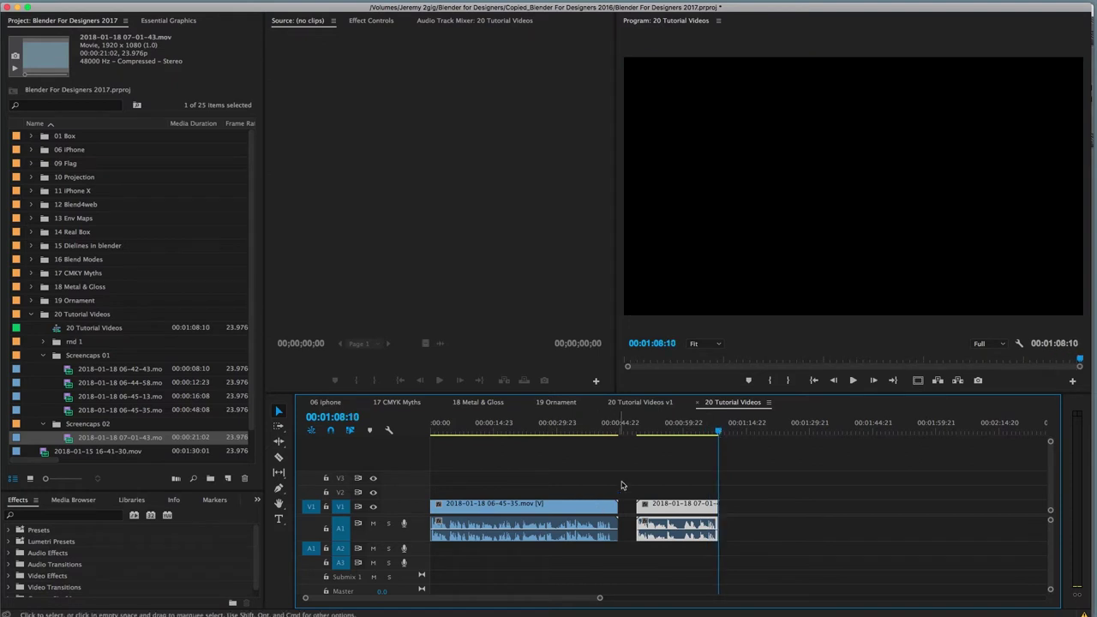
Delete the new clip's A1 audio track.
left_click_drag(706, 432, 661, 433)
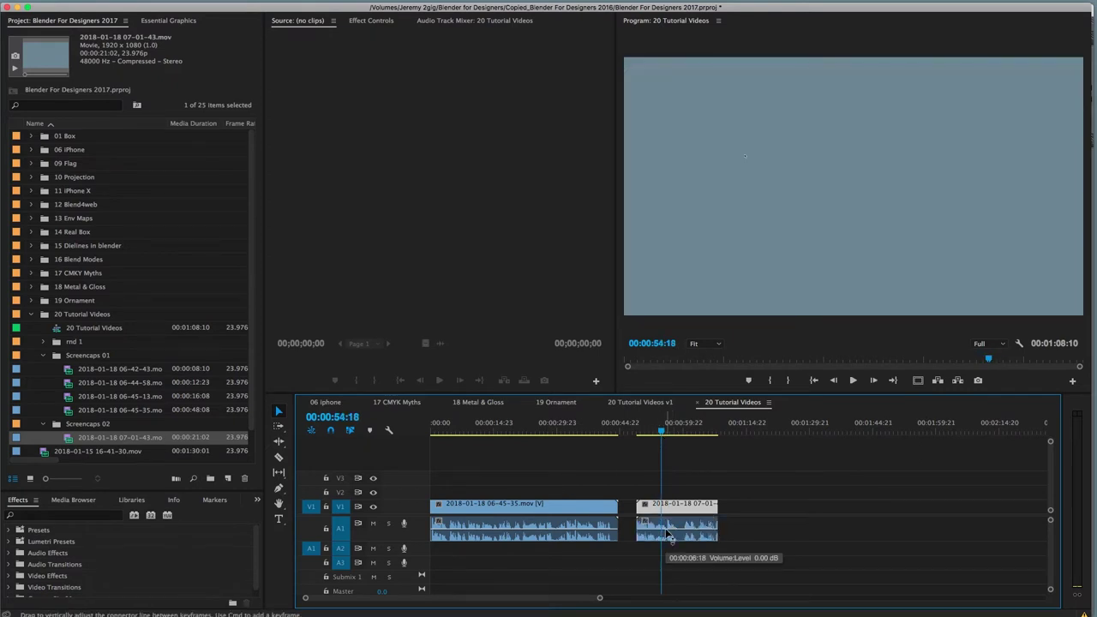
mouse_move(668, 534)
key("Delete")
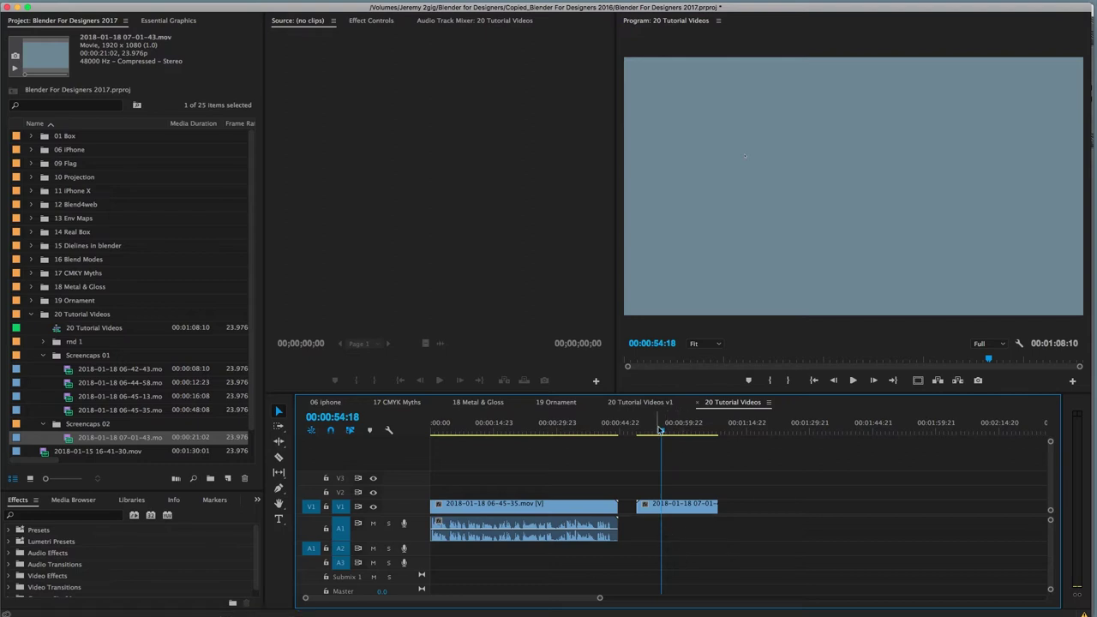
Rate-stretch the new clip shorter so the sequence runs 00:00:53:14, then play it back.
left_click(668, 431)
mouse_move(668, 431)
left_mouse_down()
mouse_move(690, 432)
mouse_move(671, 431)
left_mouse_up()
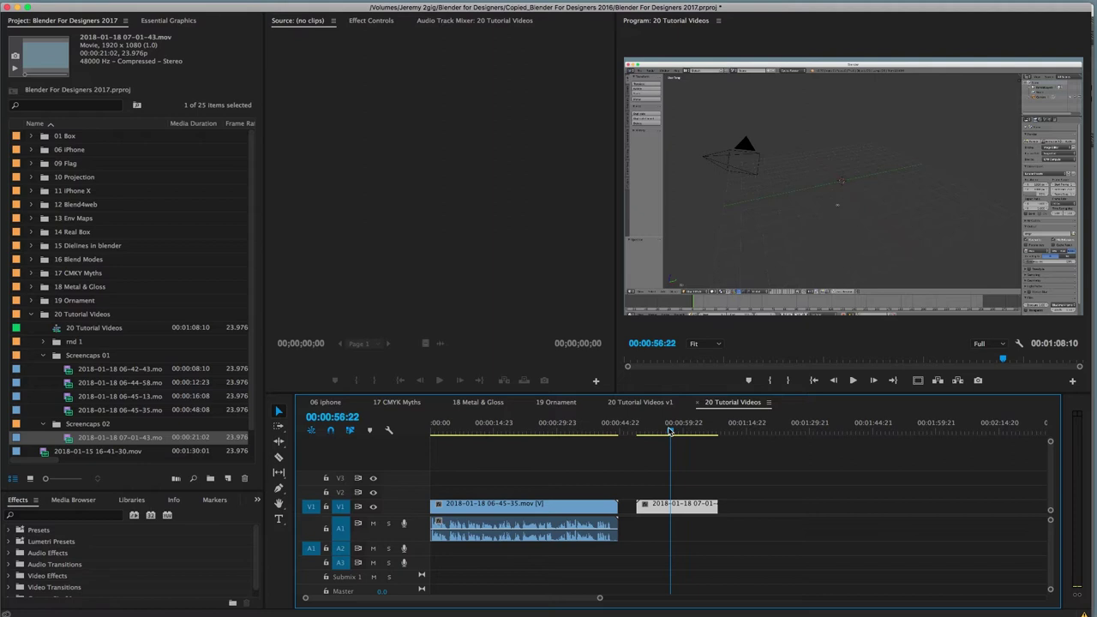
key("r")
left_click_drag(717, 506, 684, 506)
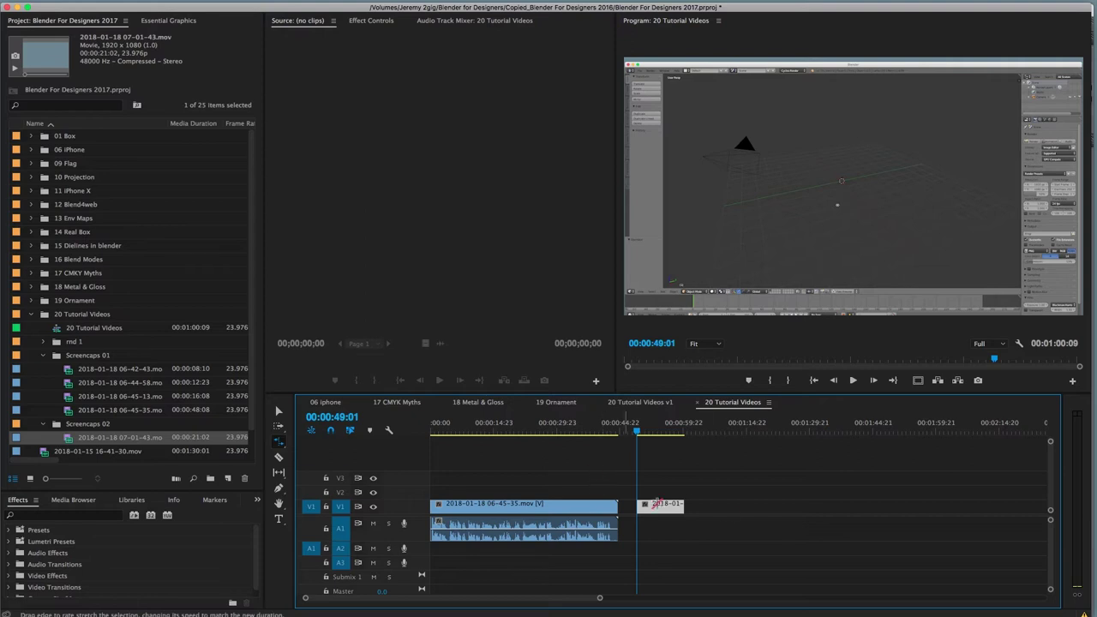
left_click_drag(684, 506, 655, 505)
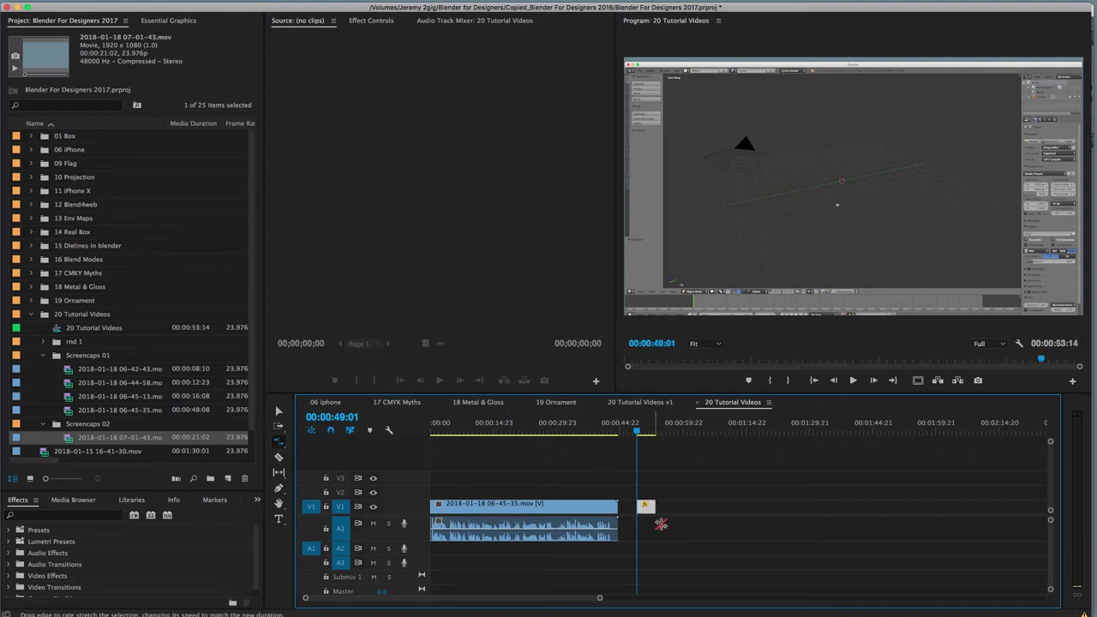
key("space")
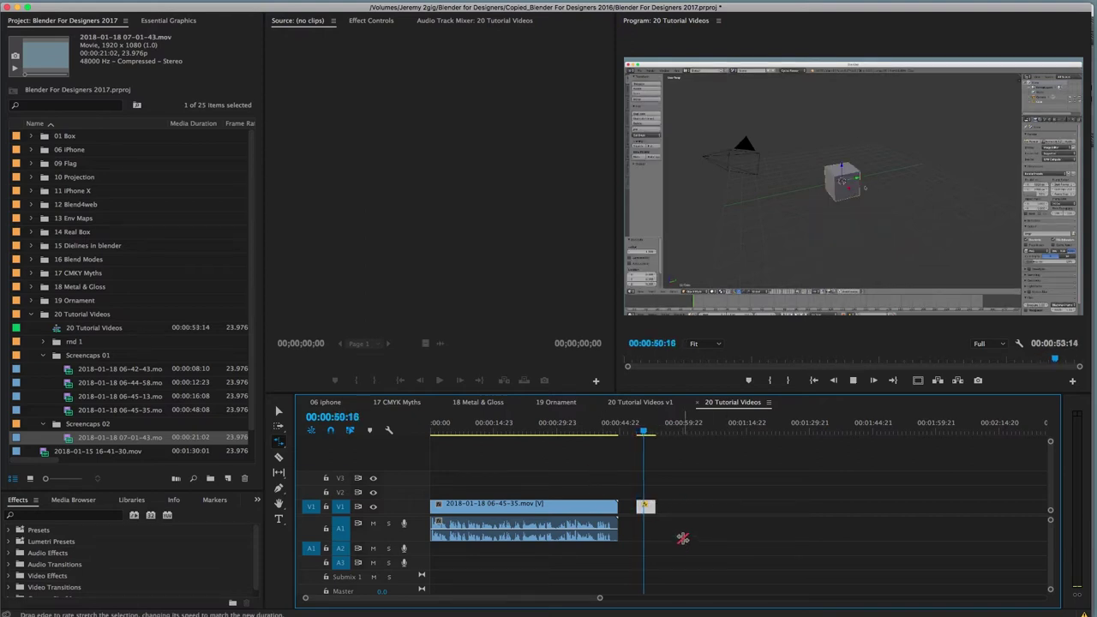